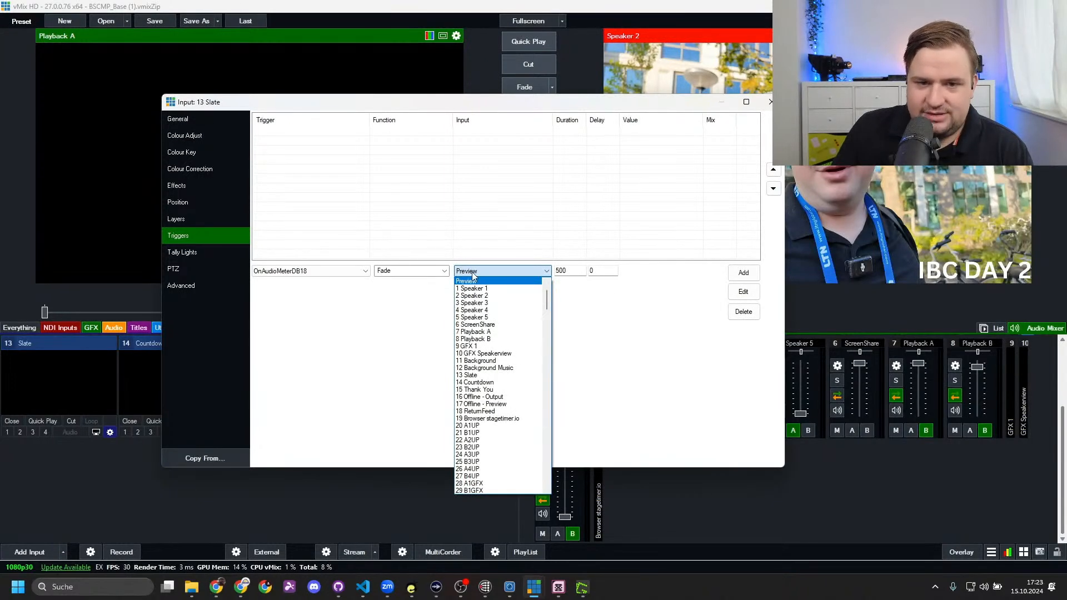
Browse the transition functions available for the Slate input's OnAudioMeterDB18 trigger
click(473, 278)
click(410, 274)
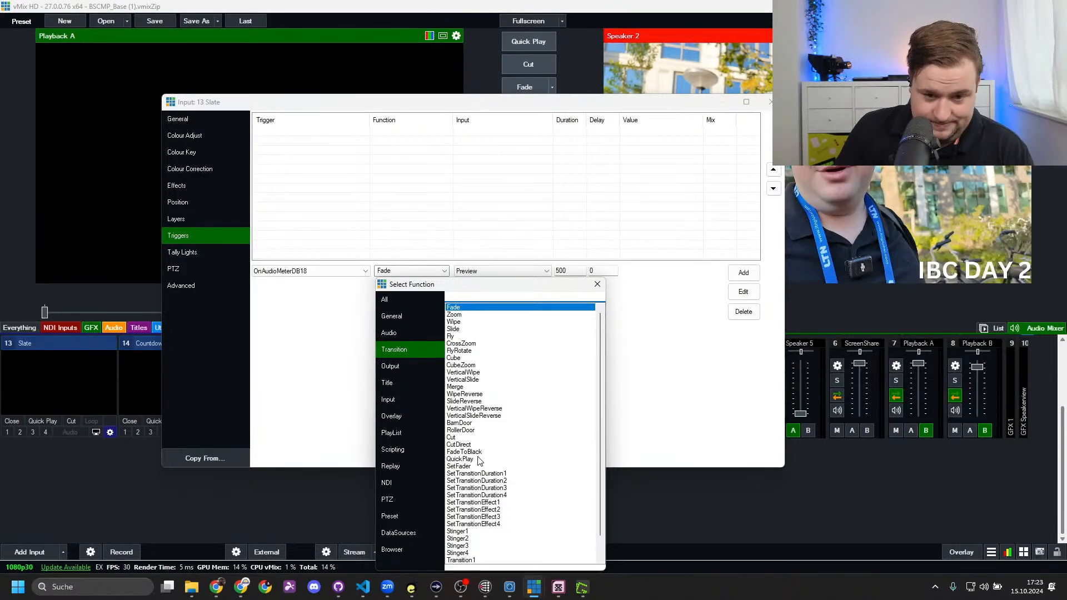
scroll(465, 438, down, 1)
scroll(470, 433, up, 1)
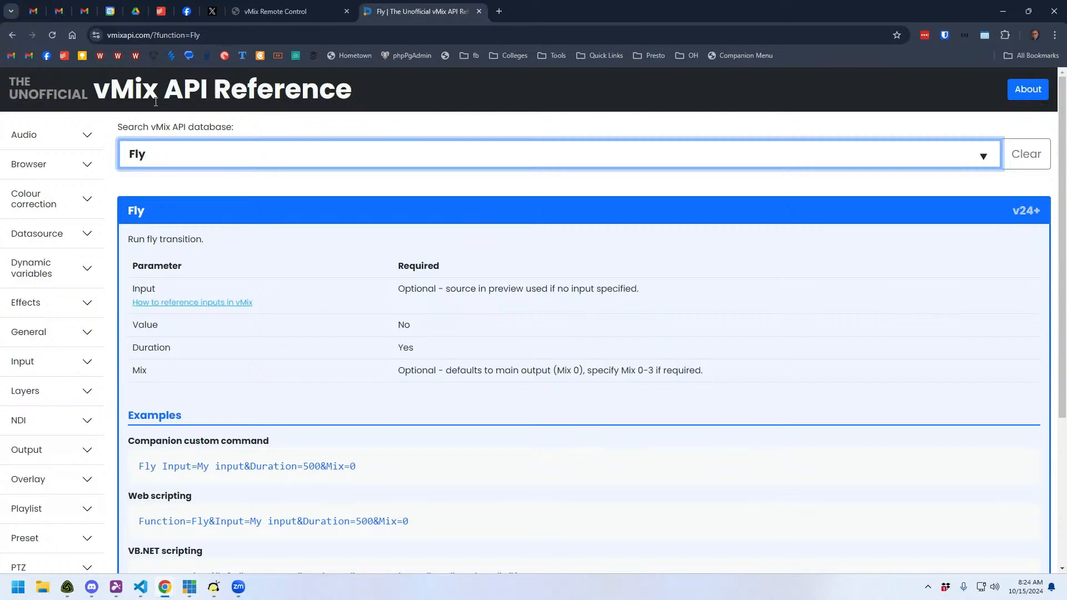
Review the Fly function's parameters and examples in the unofficial vMix API reference
scroll(531, 439, down, 4)
scroll(239, 354, up, 4)
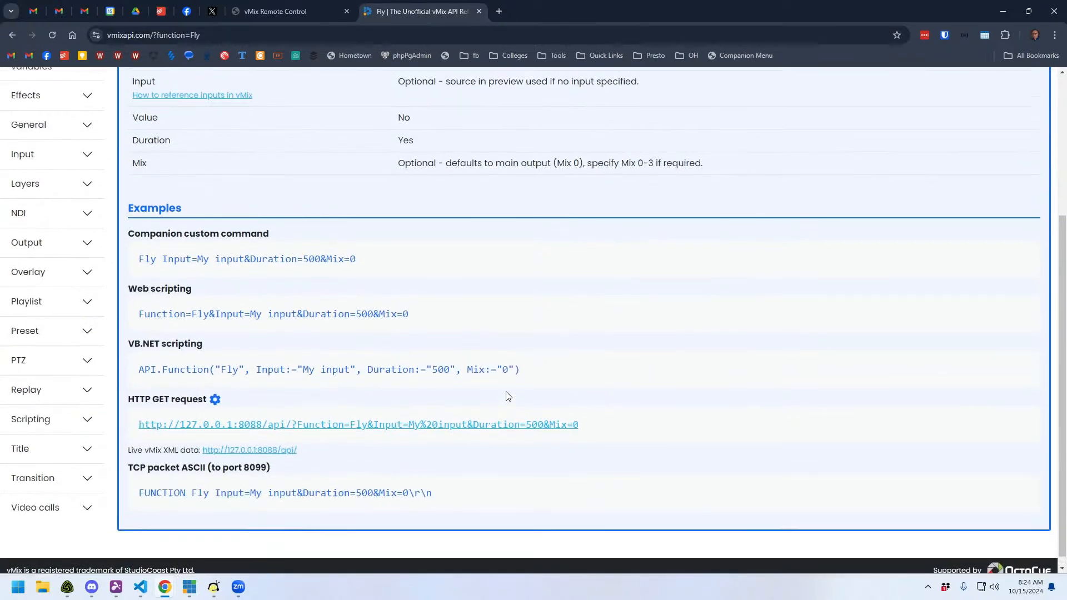
scroll(204, 290, down, 4)
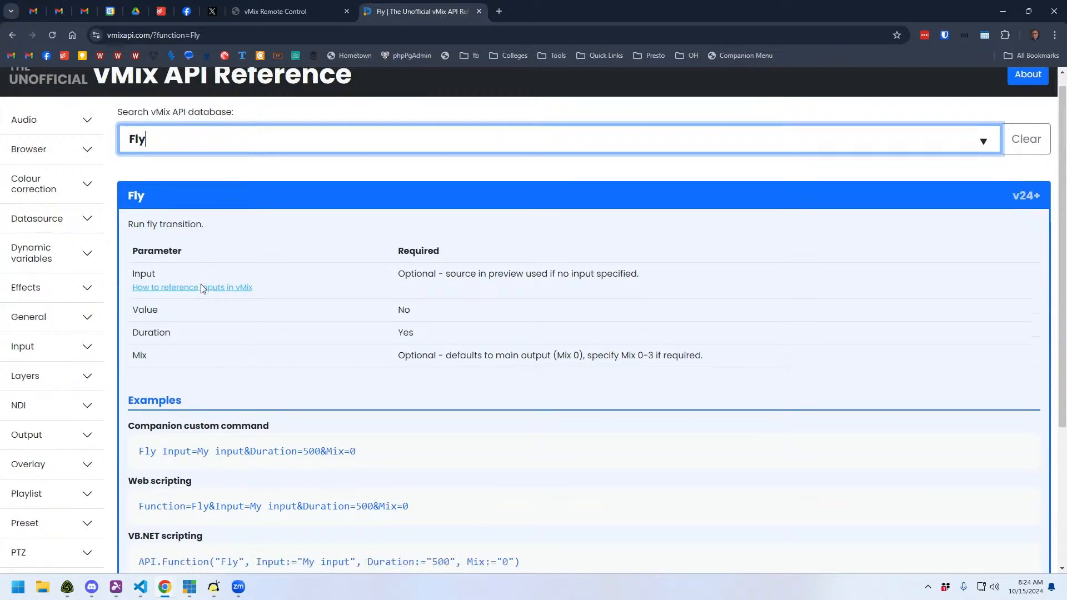
scroll(195, 236, up, 3)
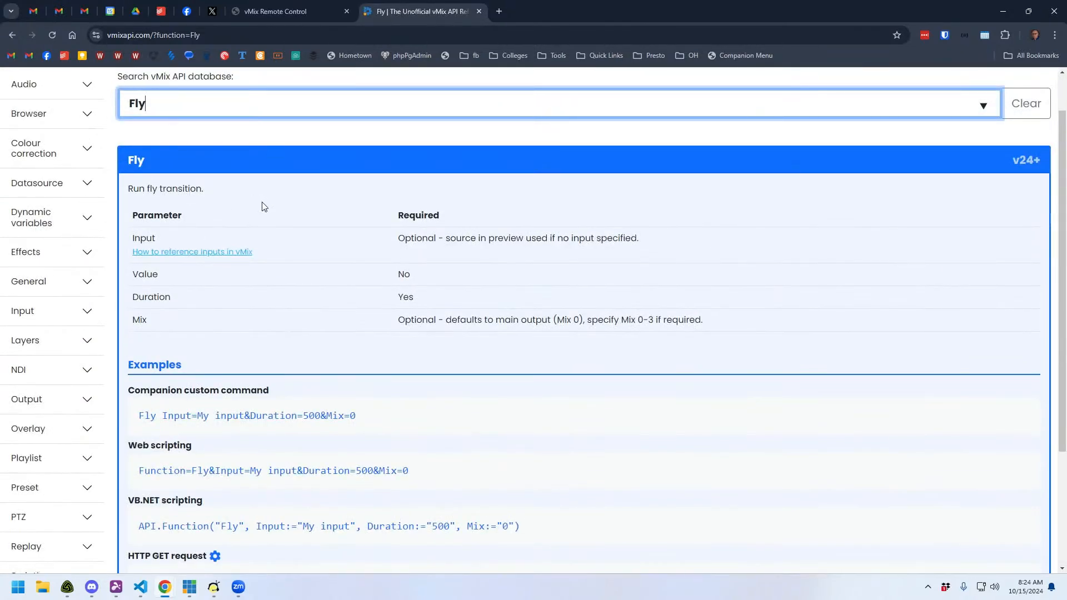
scroll(289, 212, down, 3)
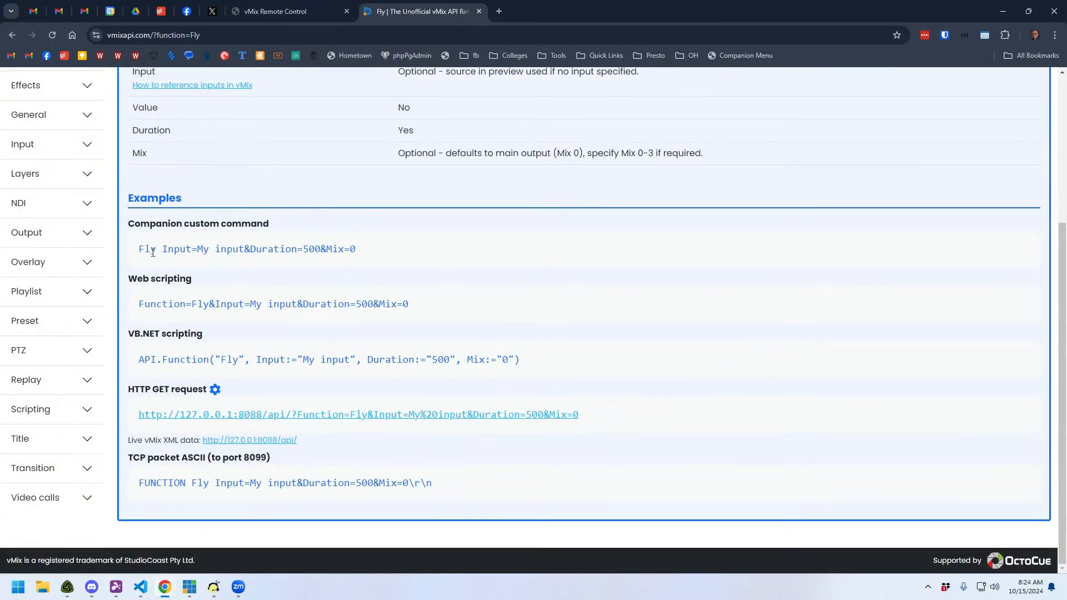
Examine the Fly function's example lines for Companion, web scripting, VB.NET scripting and the HTTP GET request
drag(356, 263, 114, 236)
click(217, 250)
drag(420, 316, 153, 294)
drag(561, 367, 134, 360)
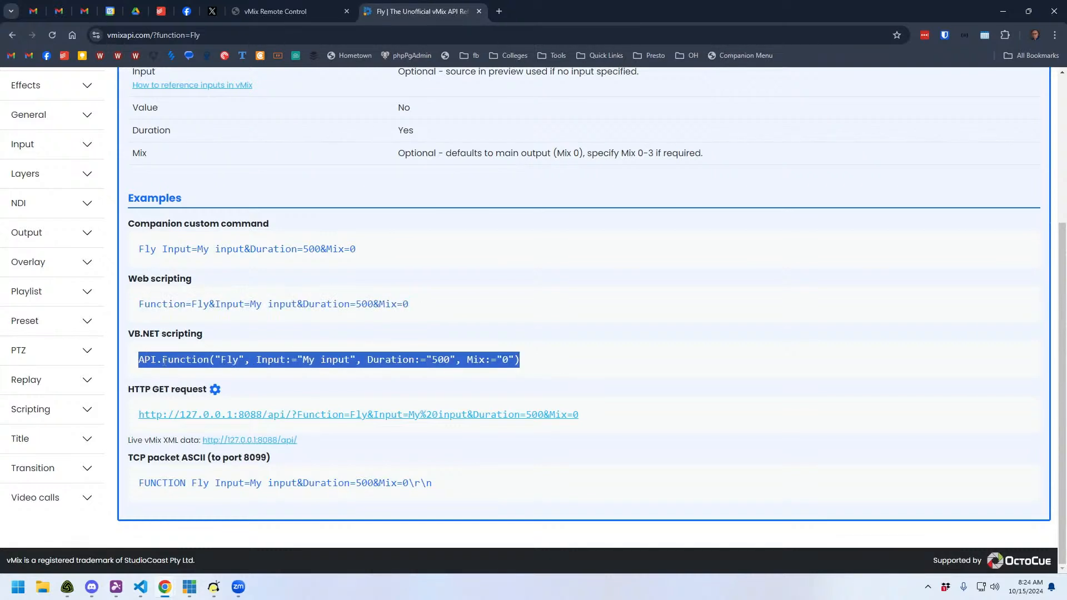
drag(600, 418, 140, 421)
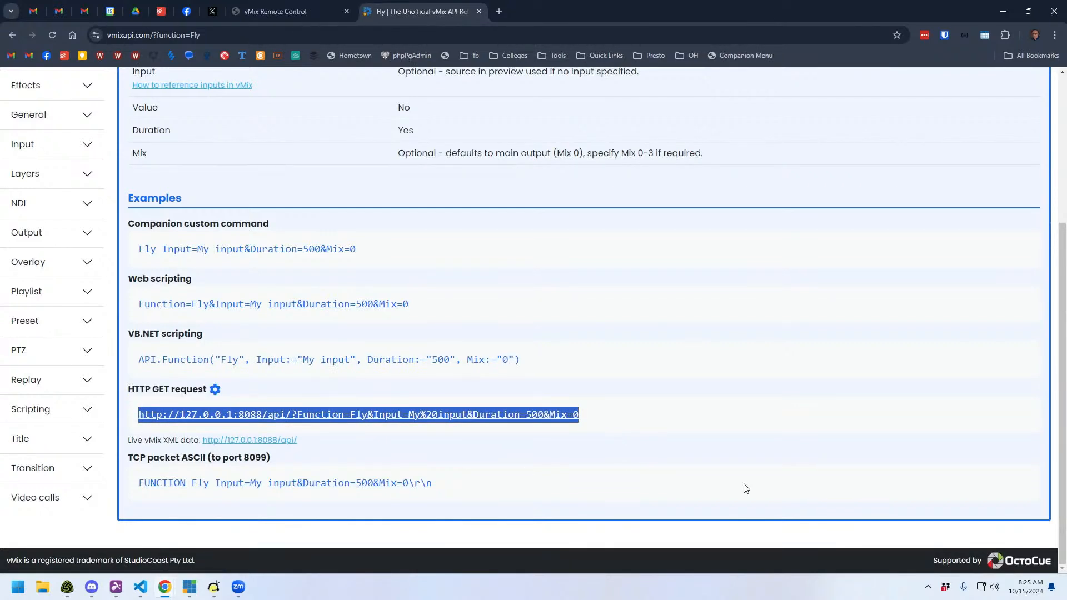
click(595, 420)
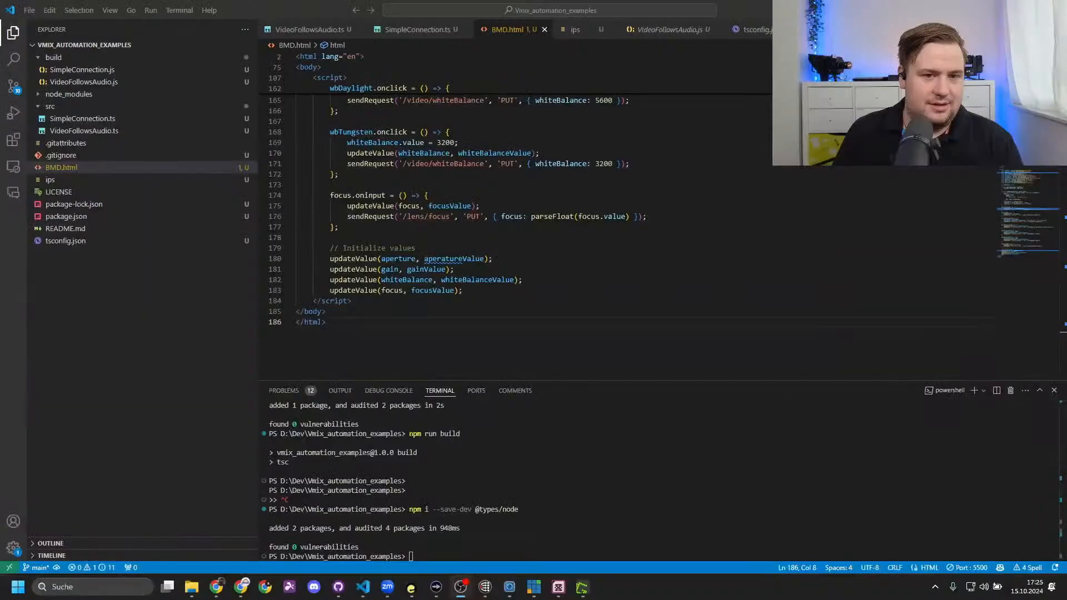
Switch to the Claude chat and review the prompts and explanation behind the vMix Cut Command website
key(alt+Tab)
click(755, 192)
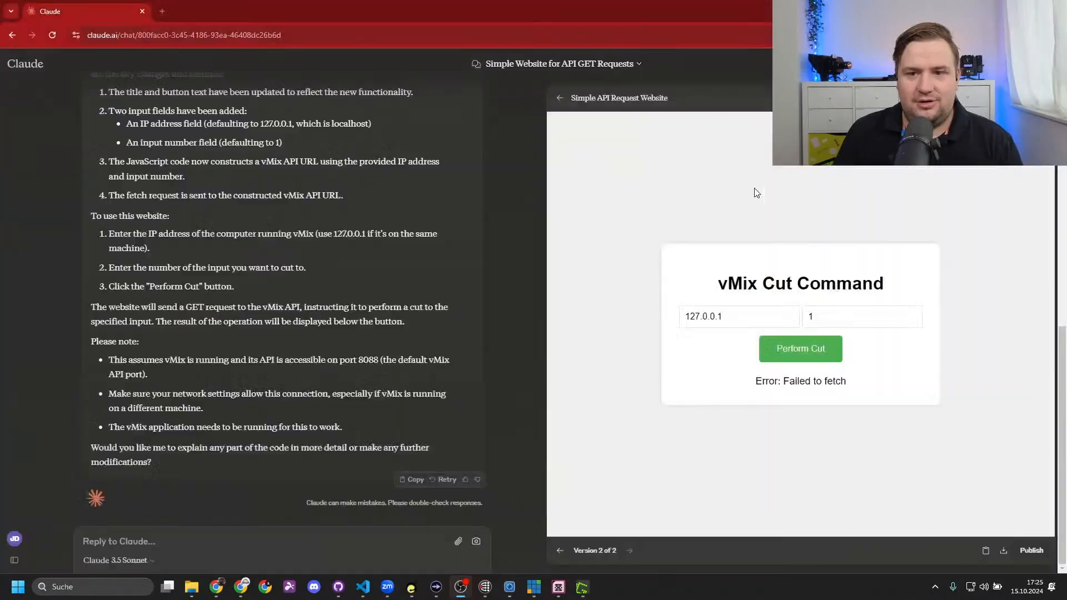
scroll(430, 430, up, 2)
scroll(430, 430, up, 6)
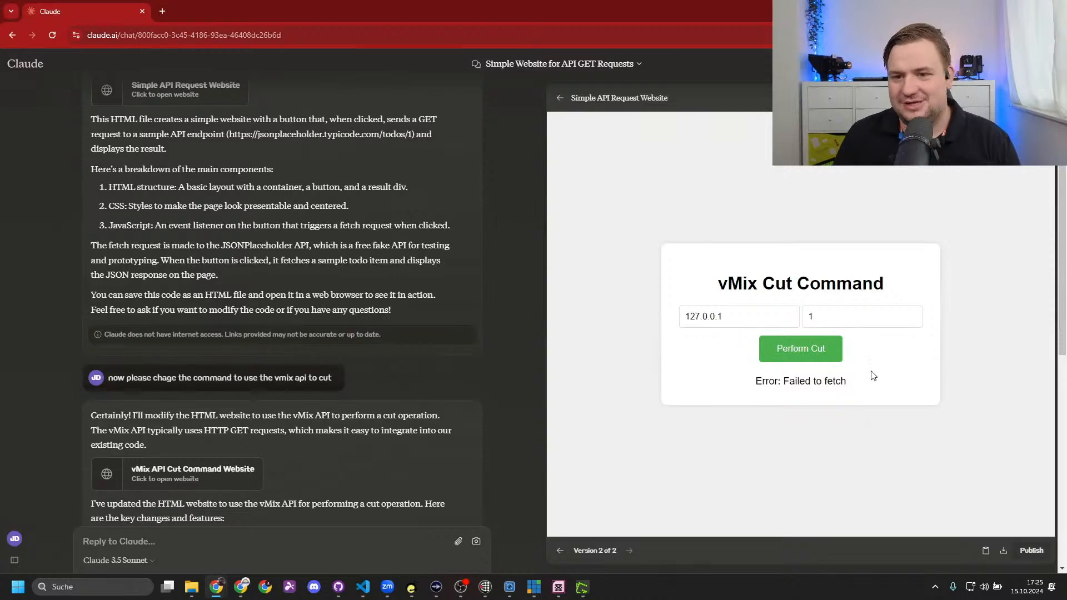
scroll(372, 326, down, 3)
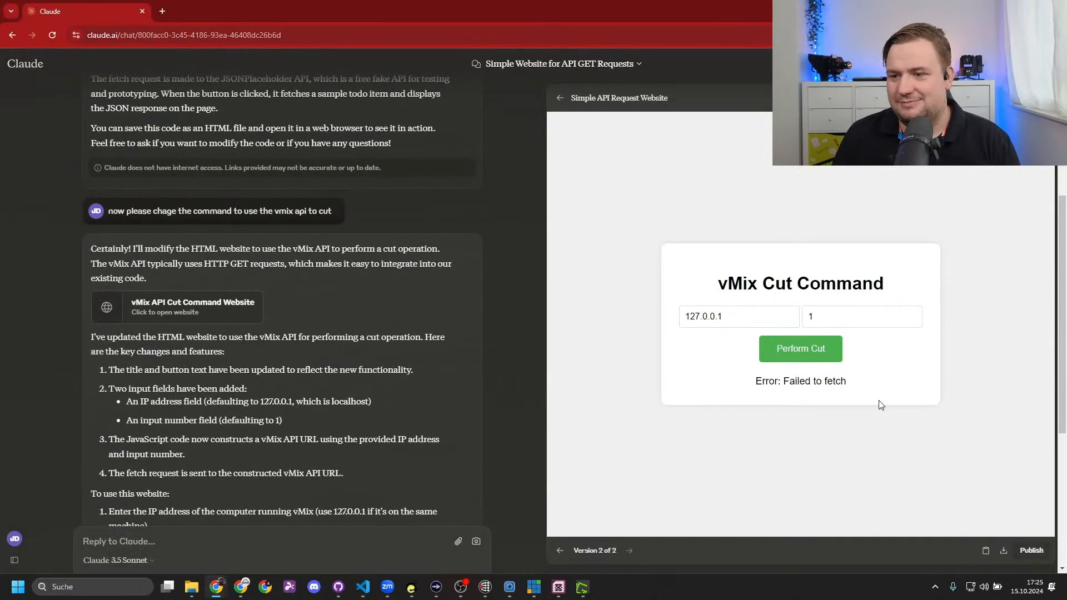
Switch to VS Code, replace the contents of BMD.html with the copied cut-command page code, and restart the live server
key(alt+Tab)
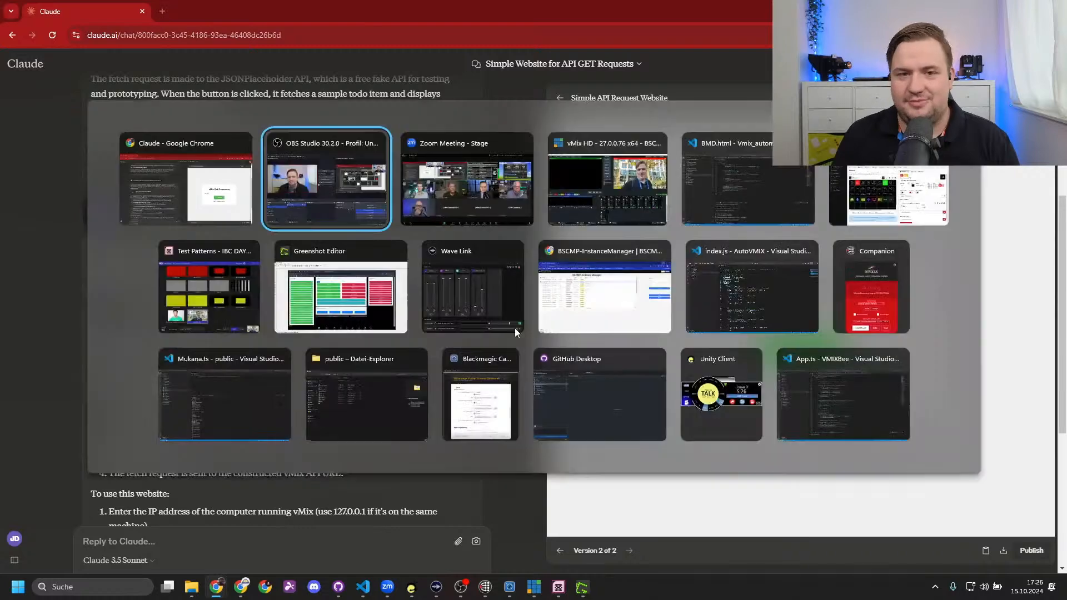
click(758, 188)
key(ctrl+a)
key(ctrl+v)
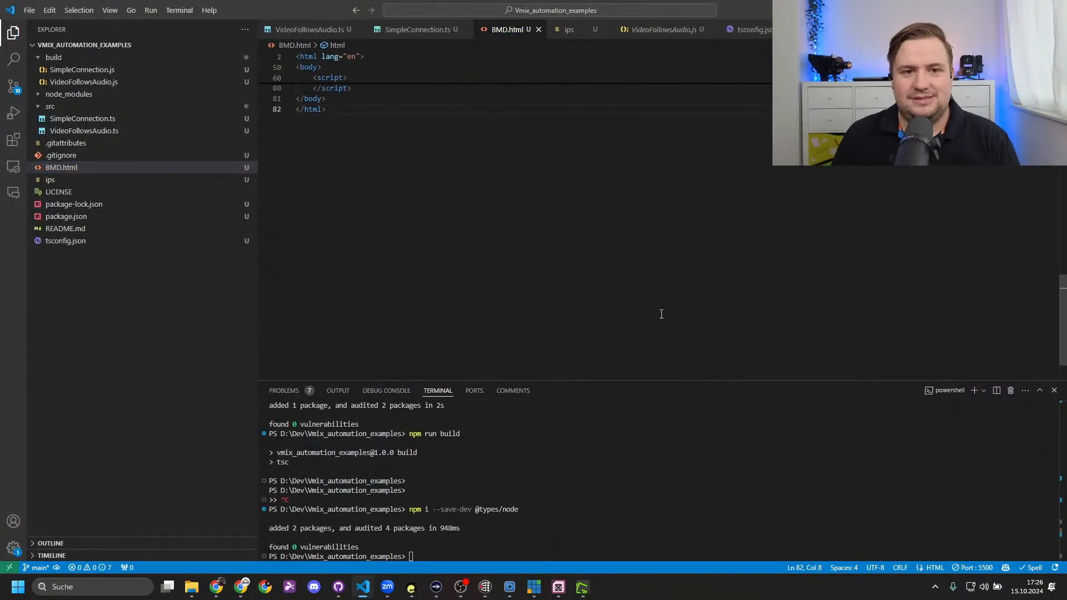
click(976, 568)
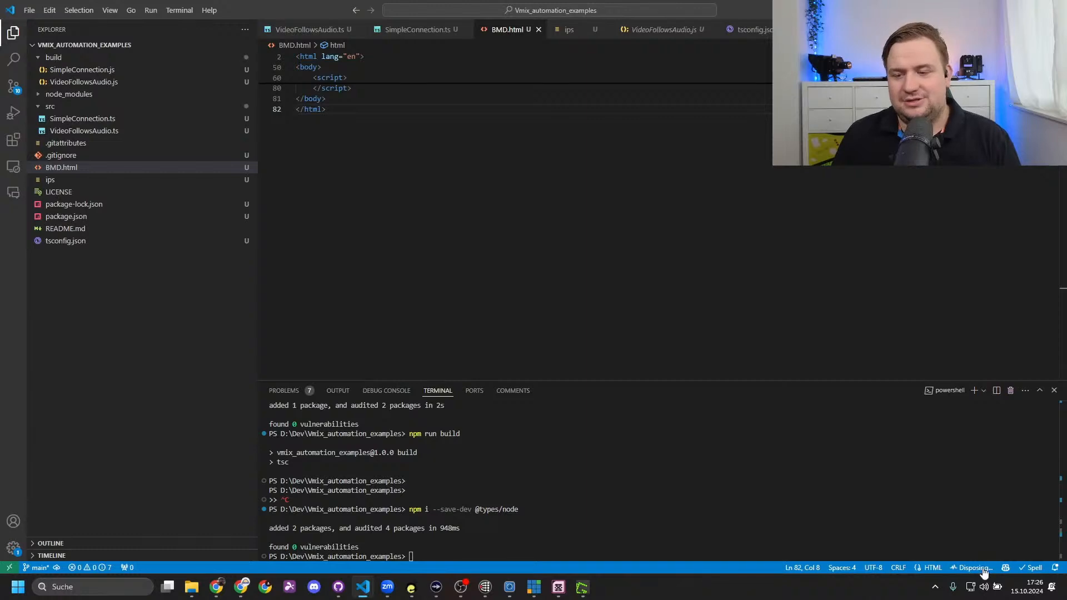
click(983, 568)
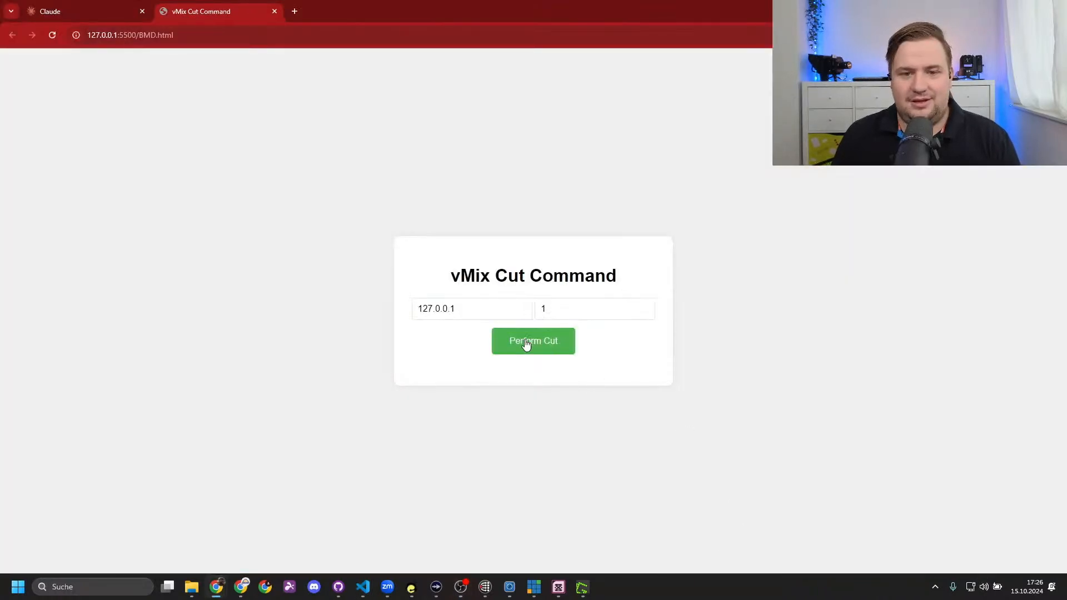
Perform the cut to input 1 at 127.0.0.1 from the web page and bring up vMix in a smaller window over it
click(526, 344)
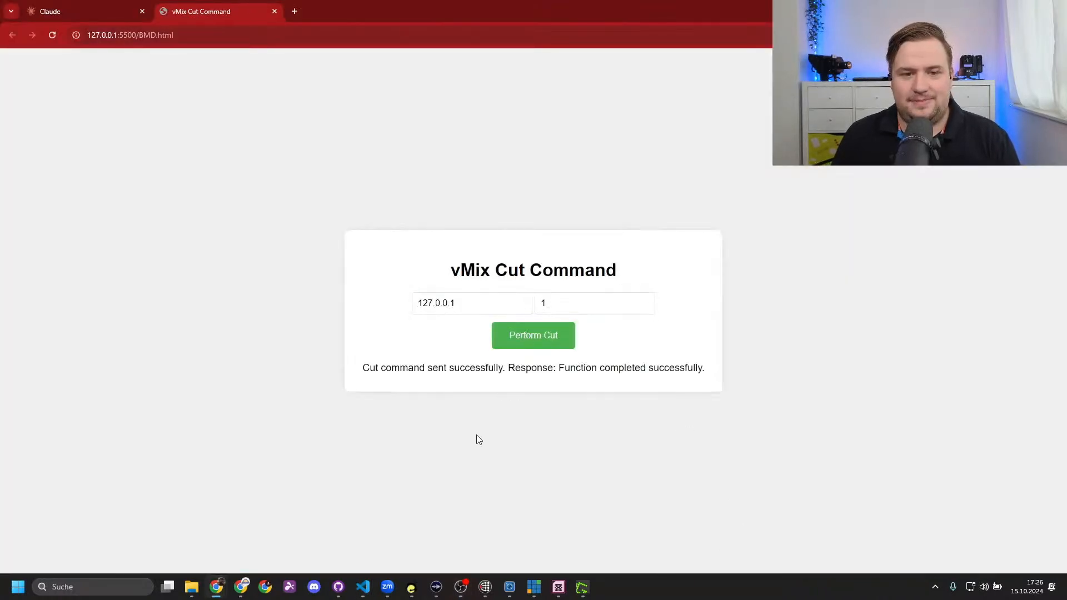
key(alt+Tab)
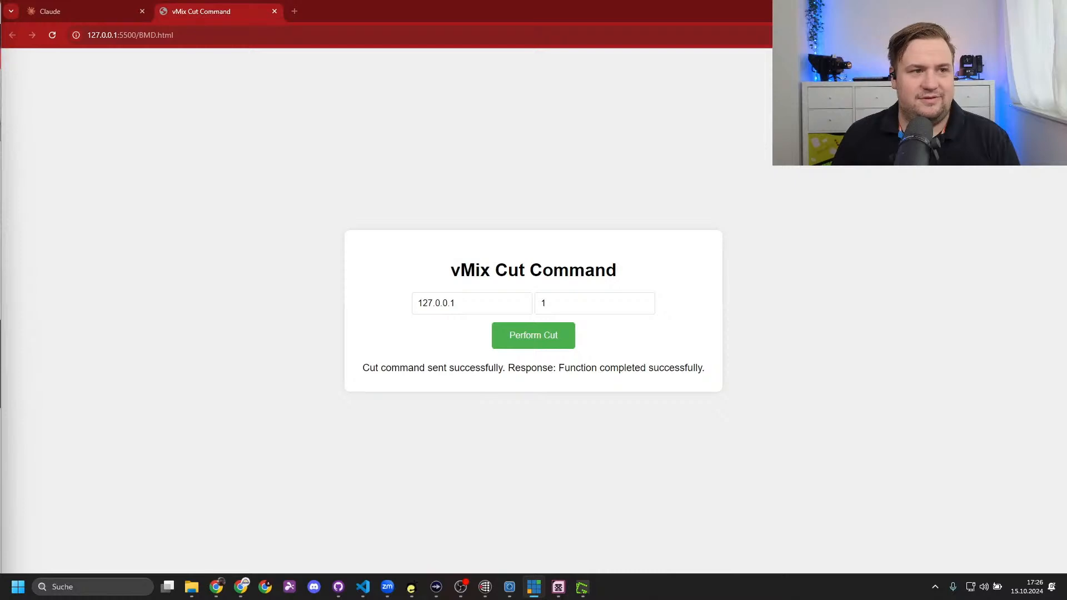
drag(0, 12, 540, 313)
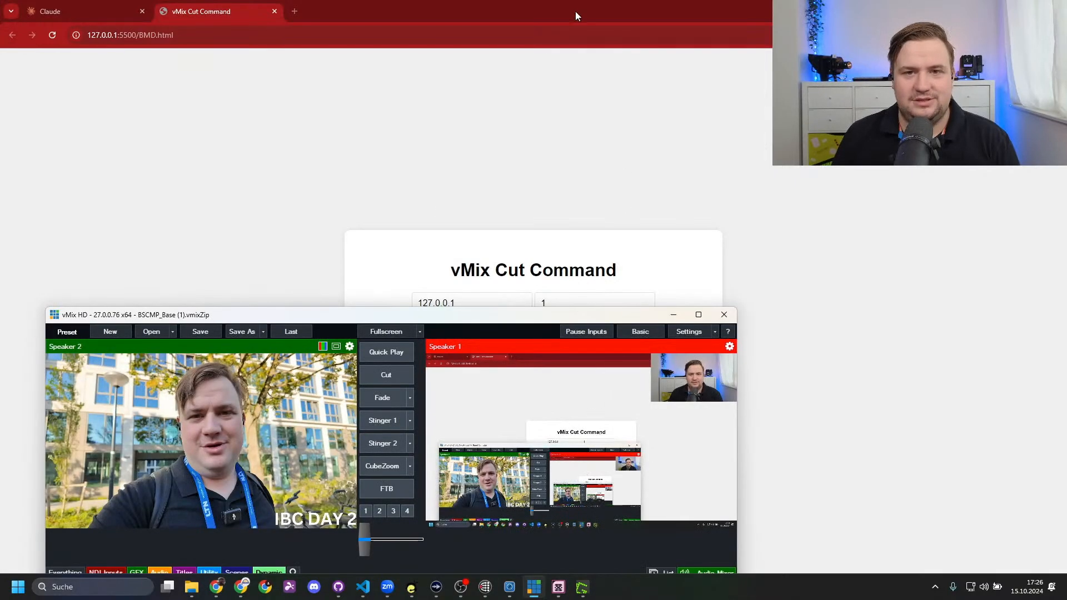
click(575, 17)
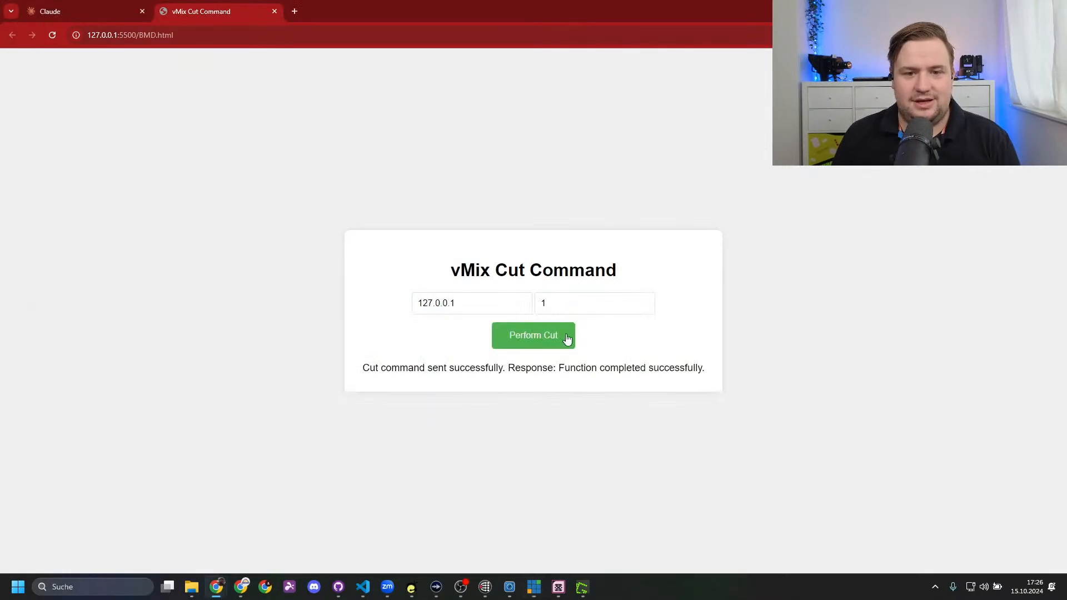
key(alt+Tab)
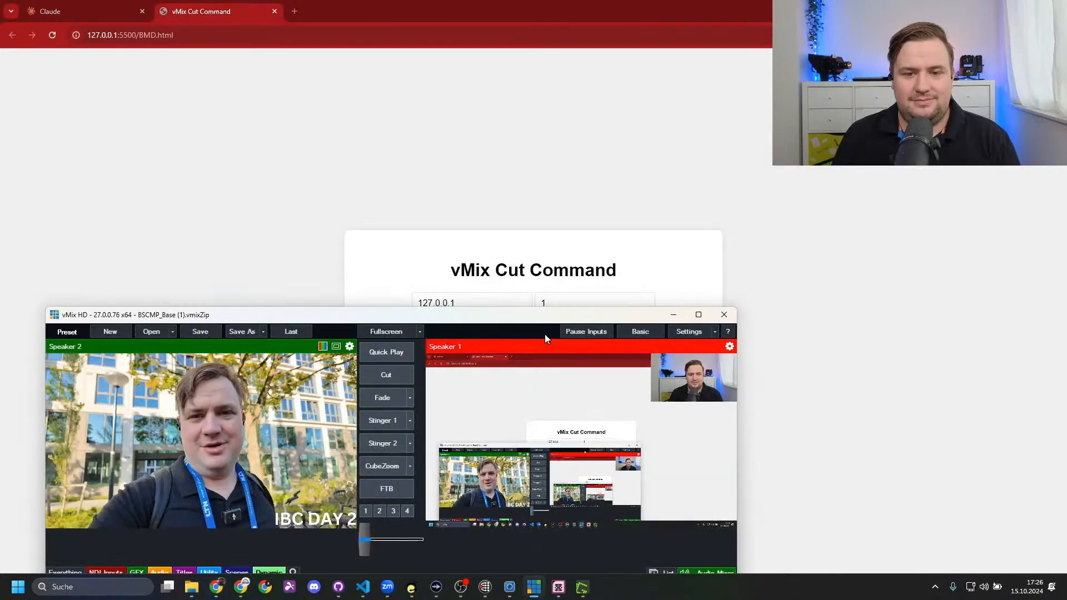
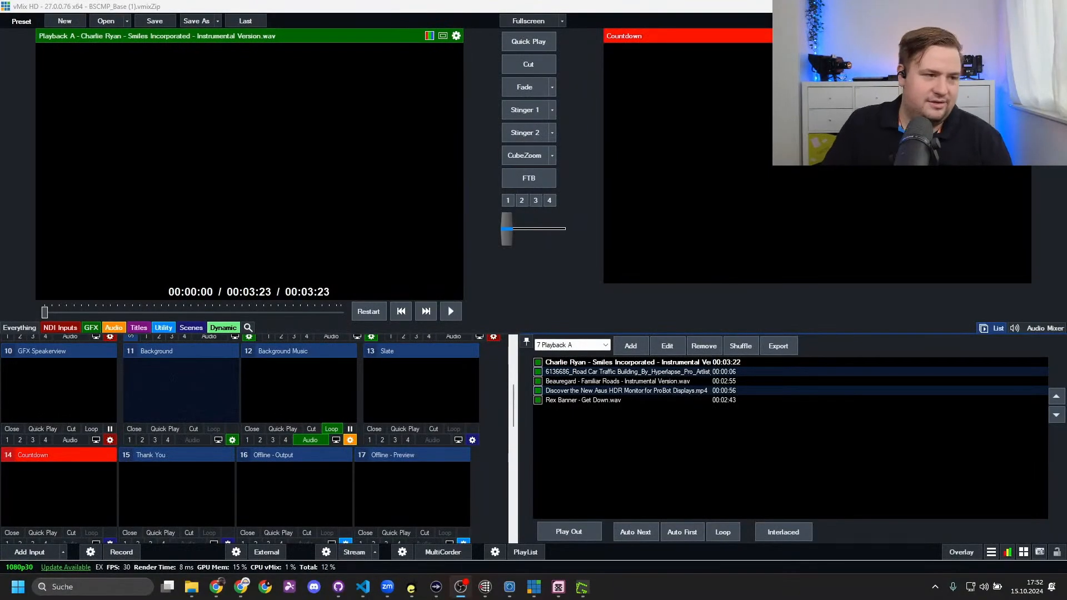
Switch to vMix, show the NDI inputs and preview several speakers in turn, ending with Speaker 4
key(alt+Tab)
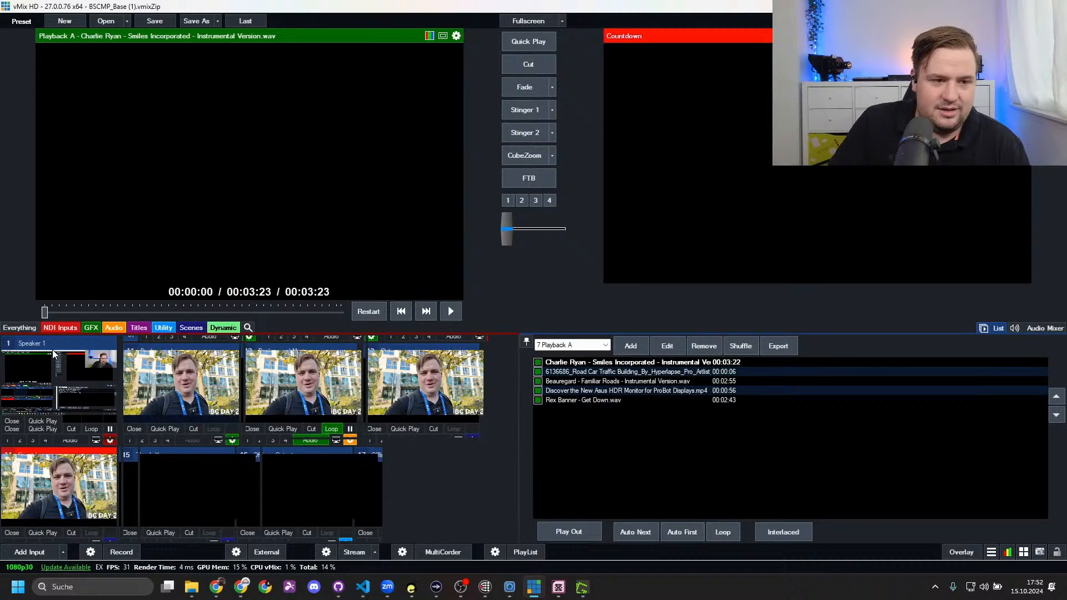
click(174, 408)
click(328, 382)
click(183, 390)
click(53, 502)
click(421, 384)
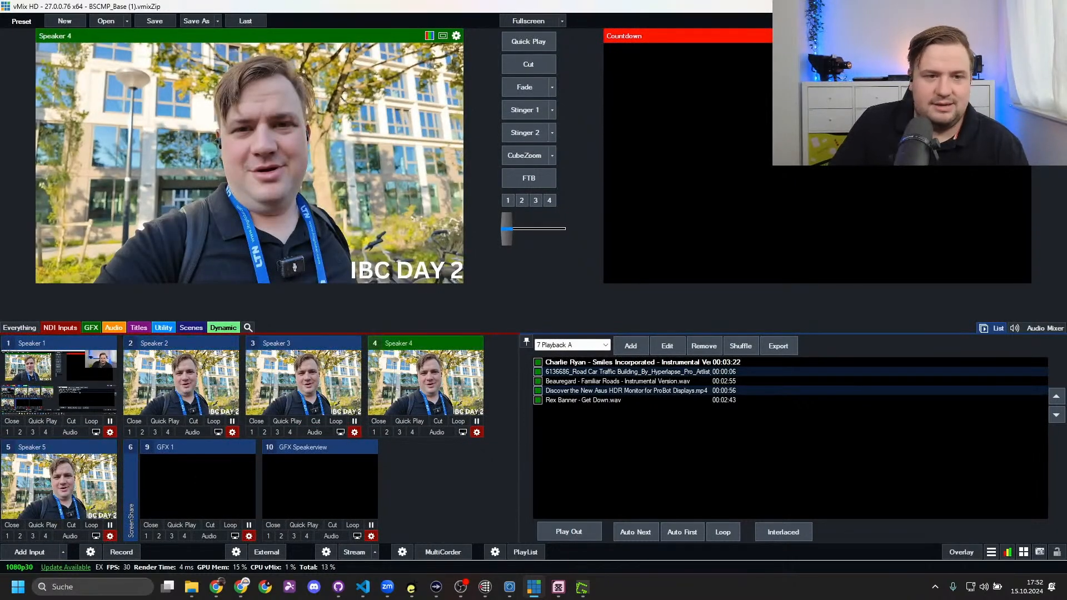
Switch to the Bitfocus Companion emulator and place its window beside the vMix preview and inputs
key(alt+Tab)
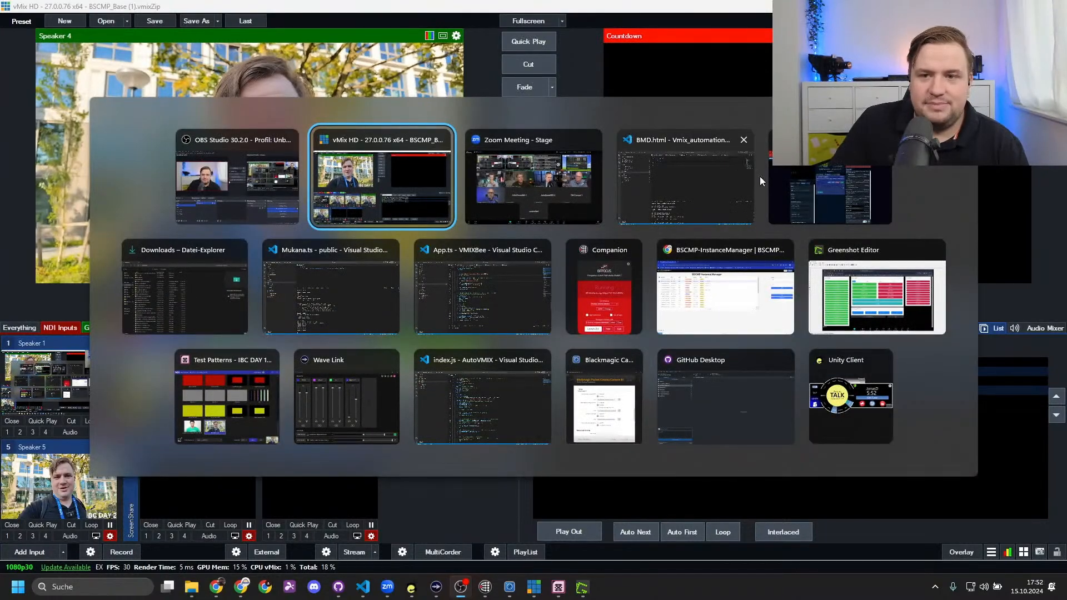
click(685, 188)
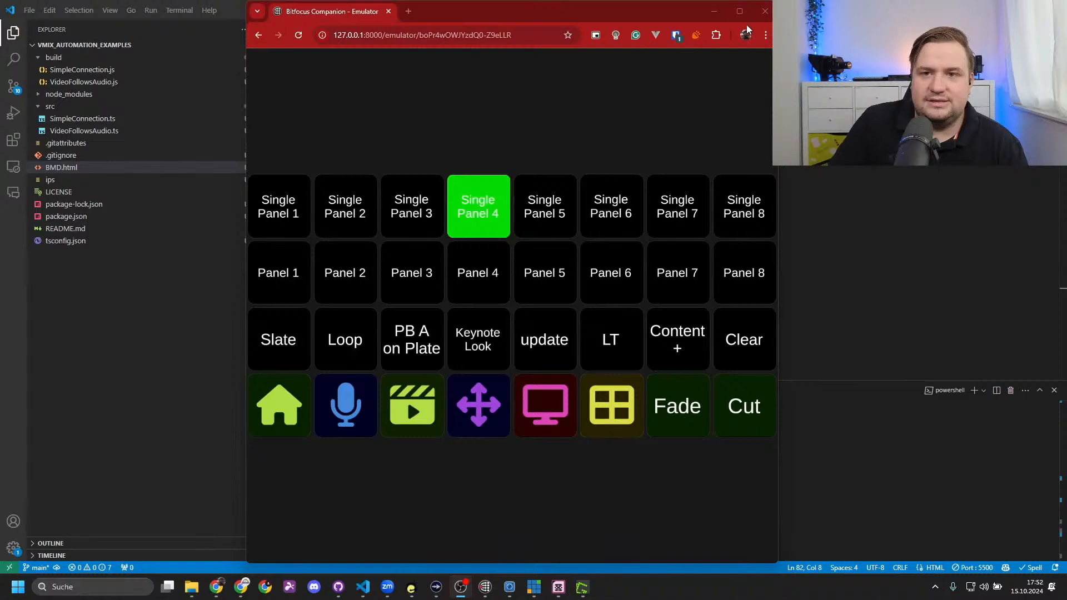
click(740, 11)
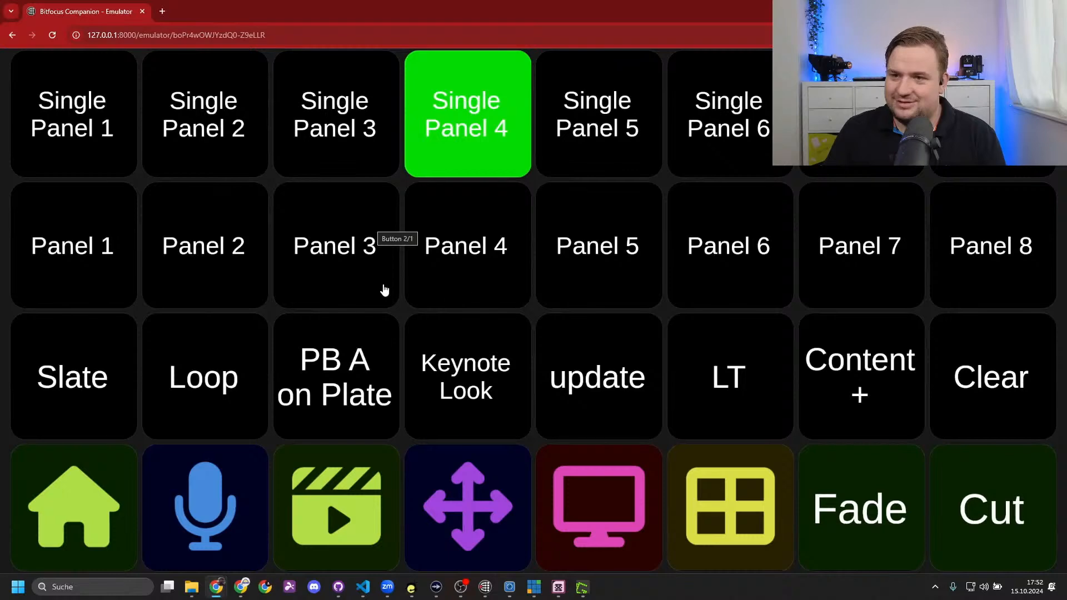
drag(373, 12, 847, 30)
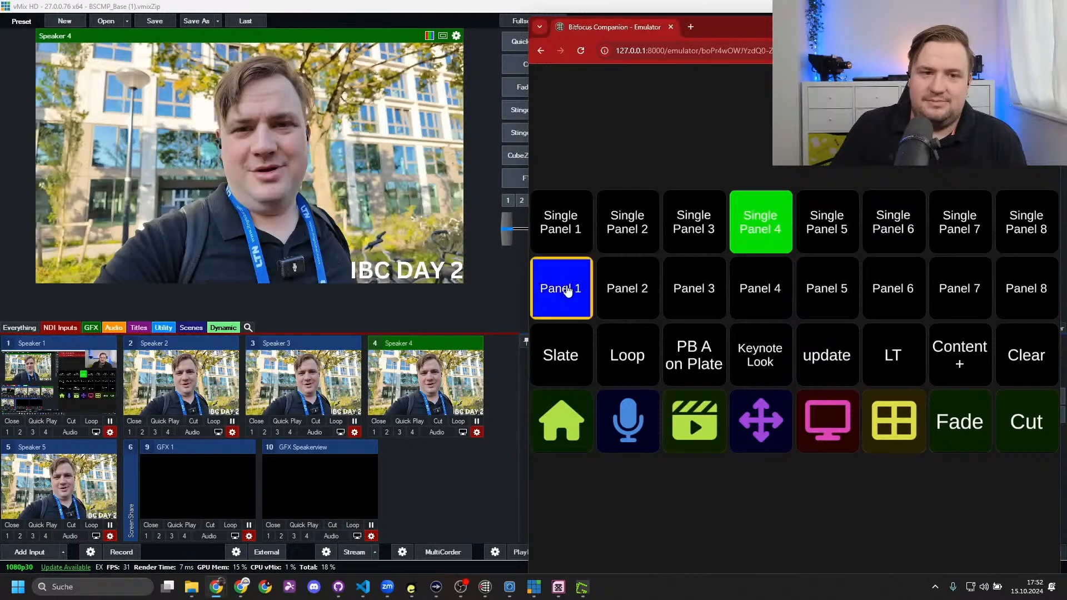
Add Panels 1, 3, 4 and 5 to the preview layout from the Companion emulator
click(567, 290)
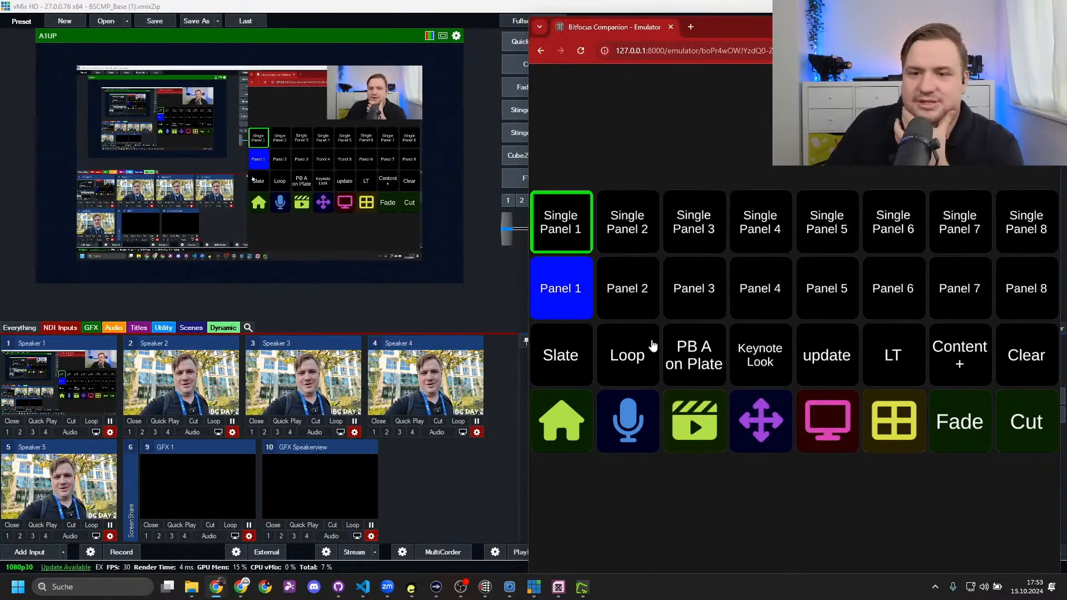
click(674, 302)
click(779, 295)
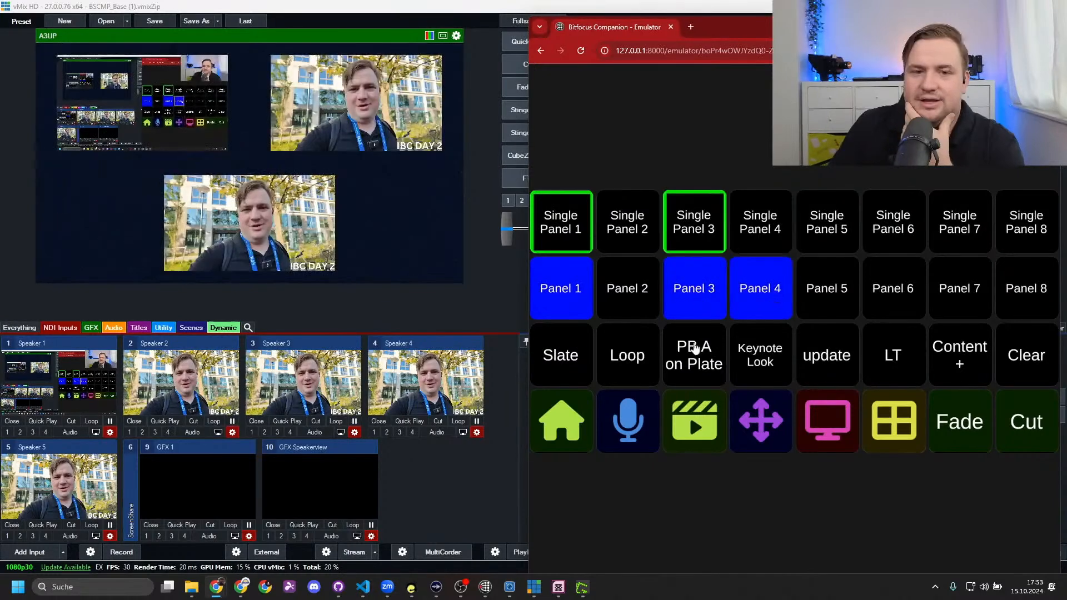
click(828, 311)
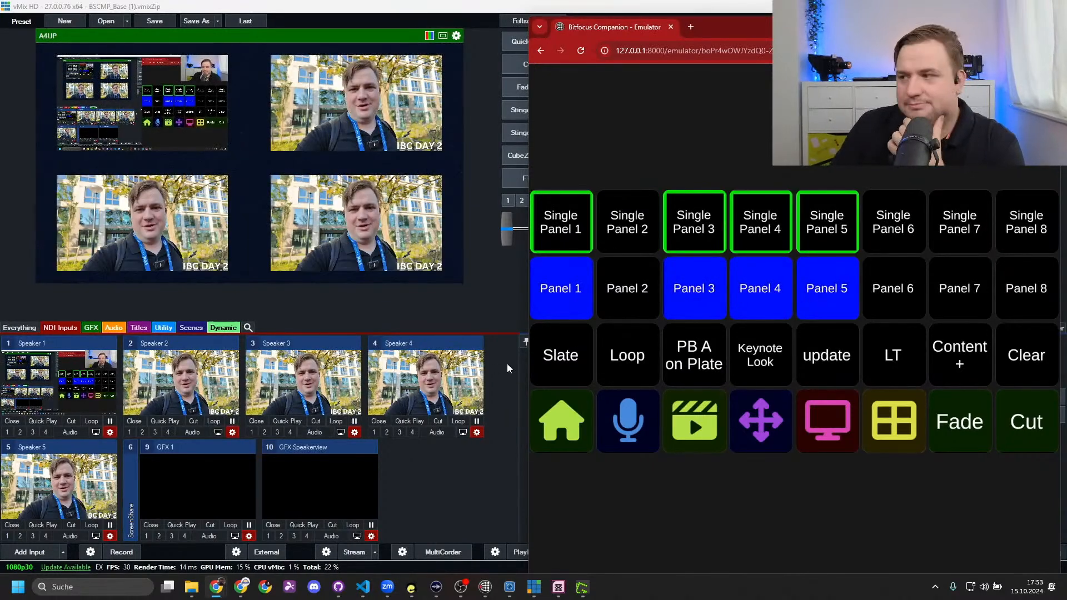
Remove Panels 5, 4, 3 and 1 from the preview layout and leave only Panel 2 selected
click(843, 289)
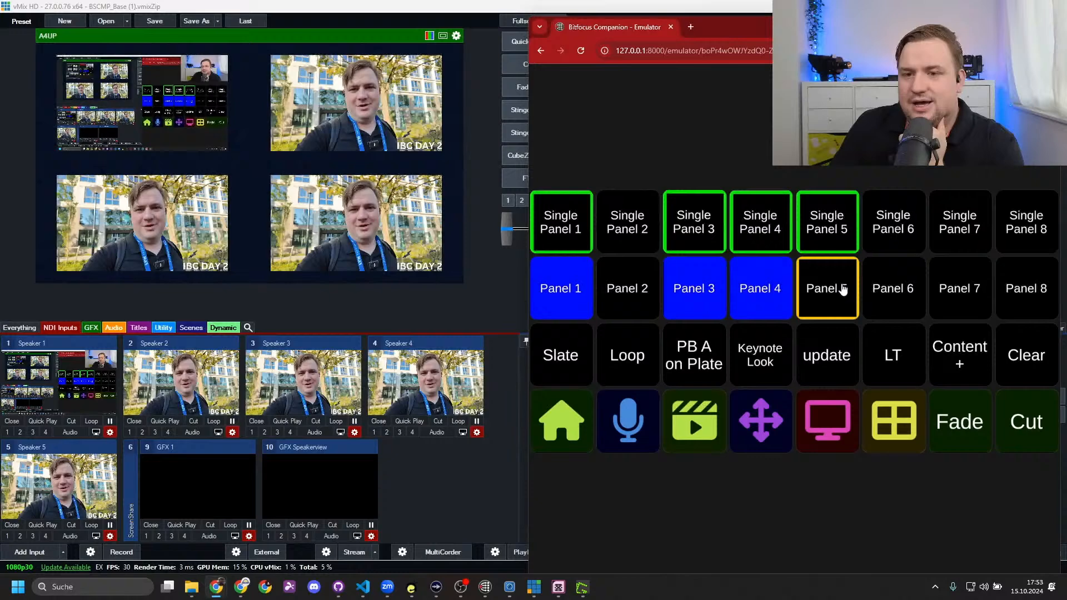
click(761, 298)
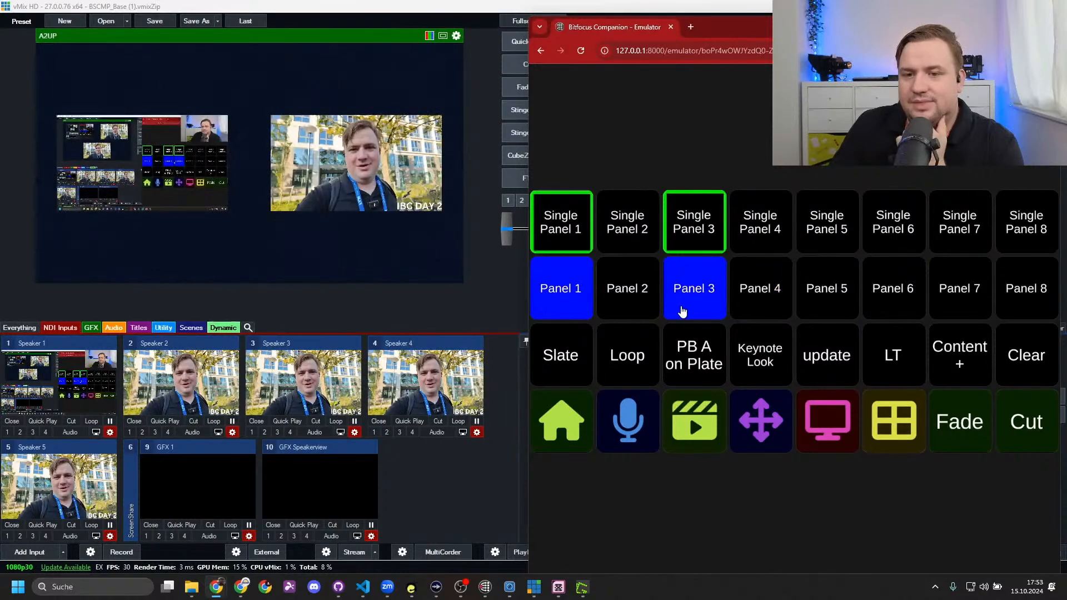
click(622, 298)
click(682, 297)
click(619, 292)
click(558, 293)
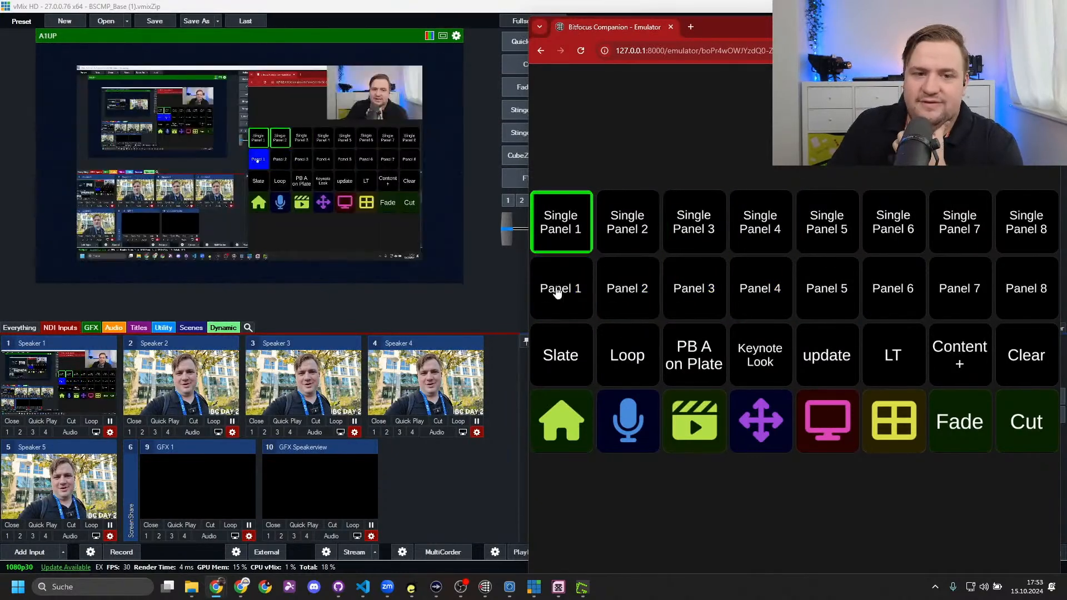
click(630, 294)
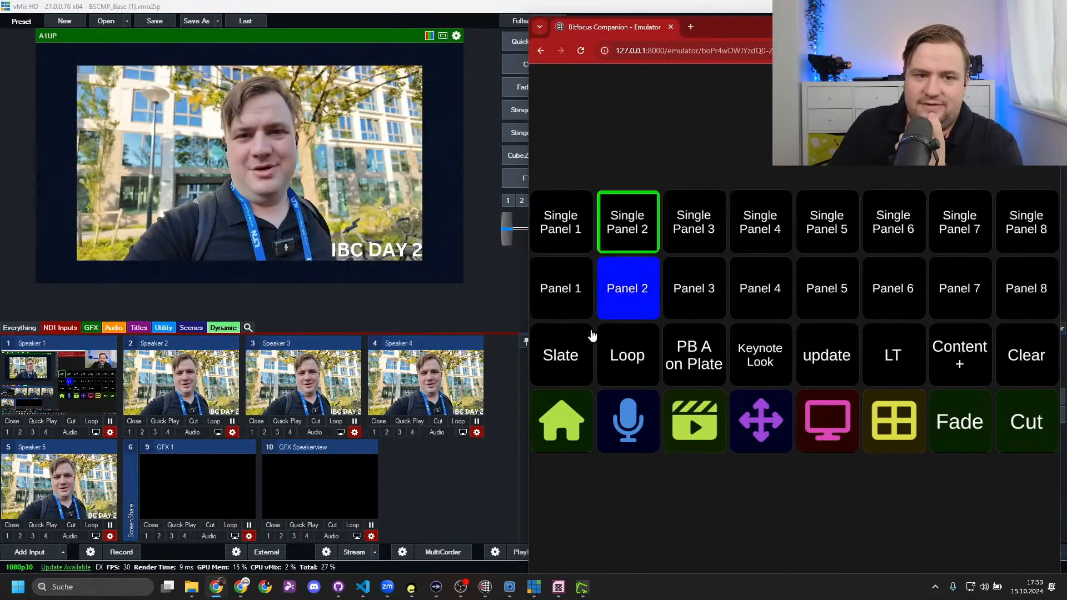
Add Panel 1 to the preview layout and move Panel 2 behind it by removing and re-adding Panel 2
click(567, 295)
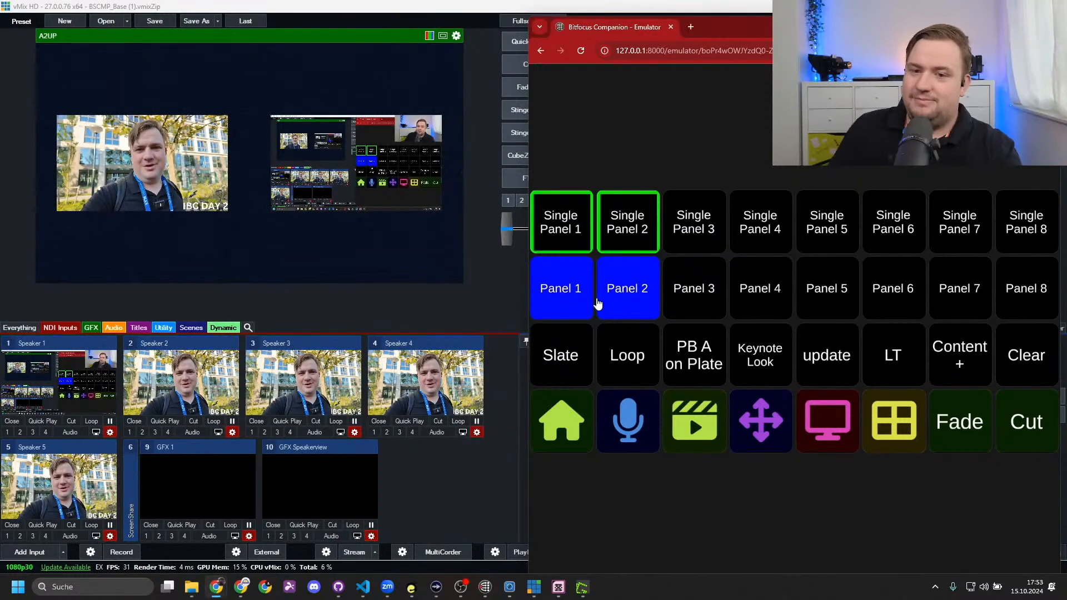
click(617, 300)
click(573, 289)
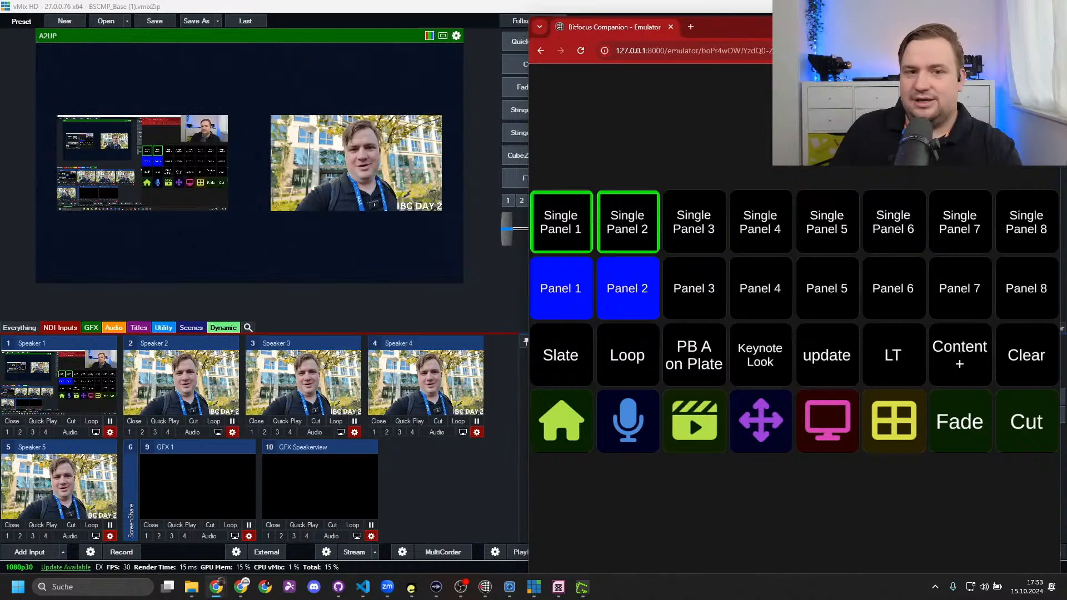
Add Panels 3 and 4 to the preview layout, cut it to program and uncover vMix's program output
click(691, 288)
click(774, 288)
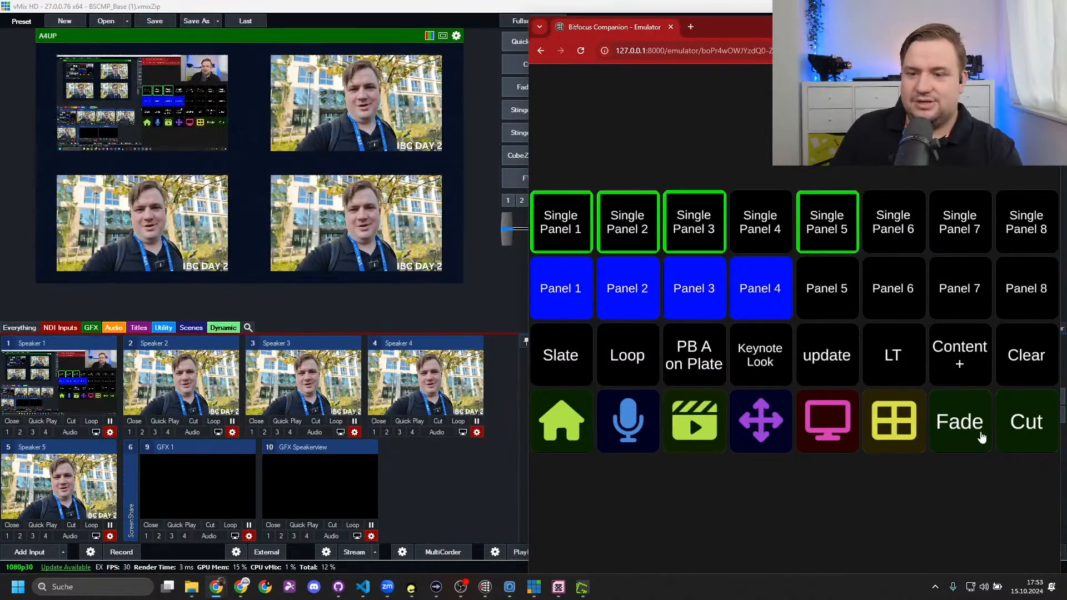
click(1029, 421)
drag(765, 32, 743, 215)
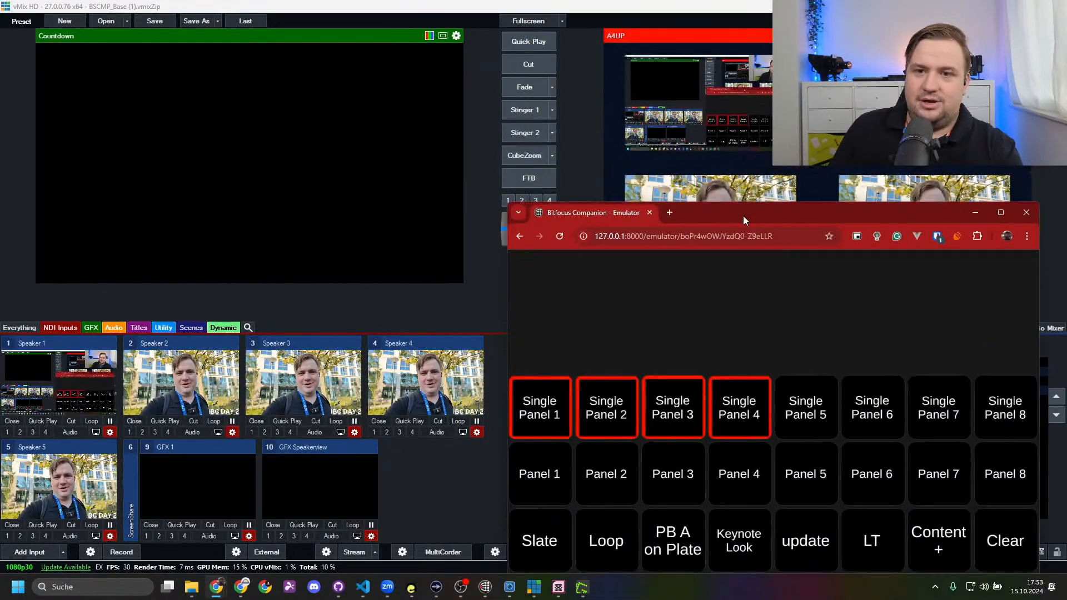
Build a new preview layout by adding Panels 1, 2, 3 and 4 in that order
click(554, 496)
click(614, 491)
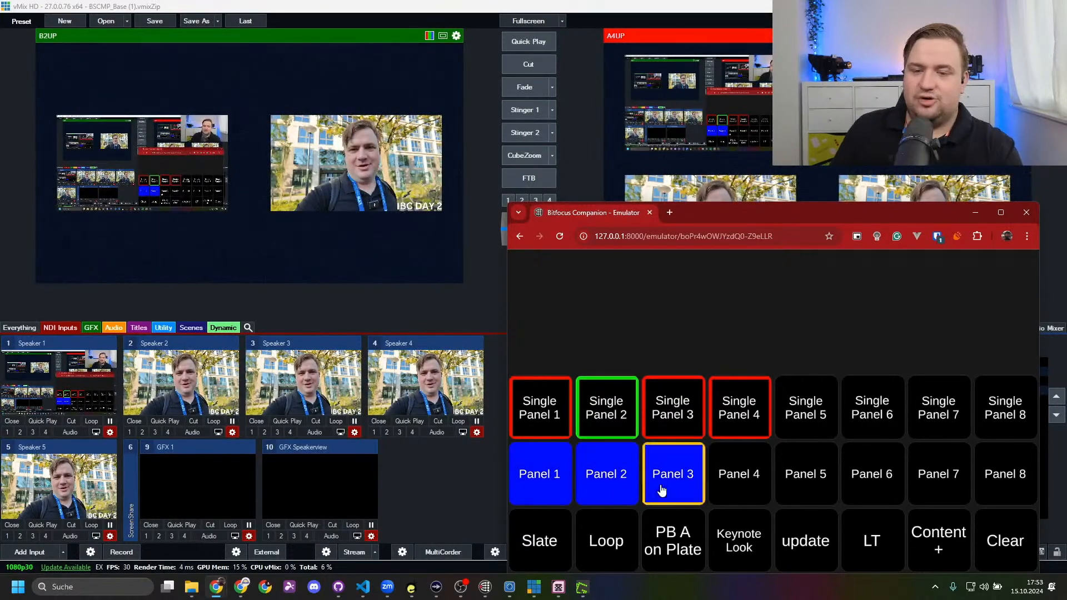
click(662, 490)
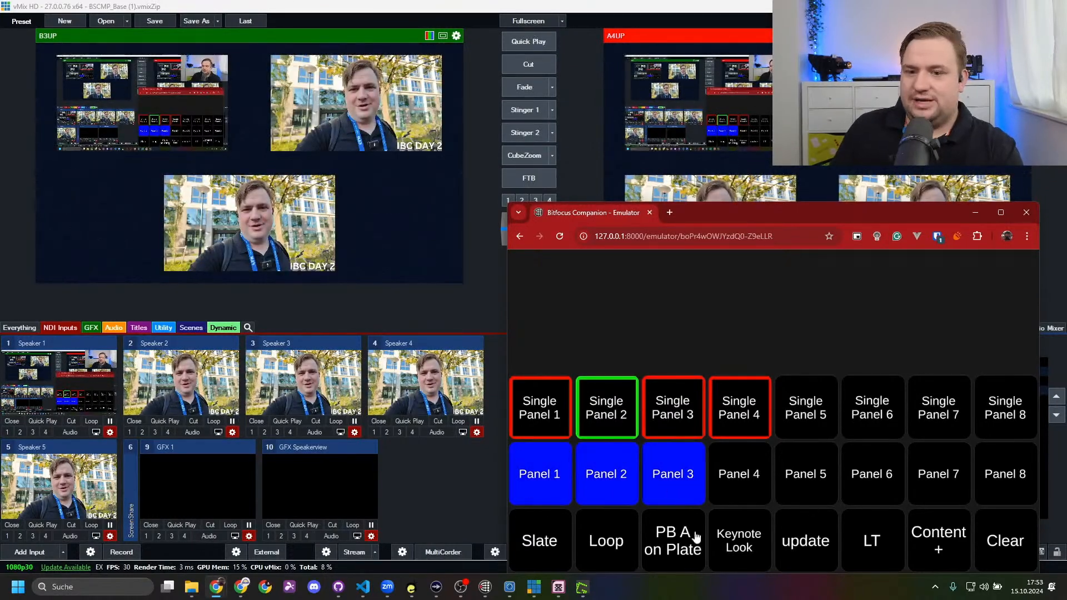
click(748, 464)
Remove Panels 4, 3, 1 and 2 from the new preview layout
click(748, 477)
click(674, 481)
click(534, 485)
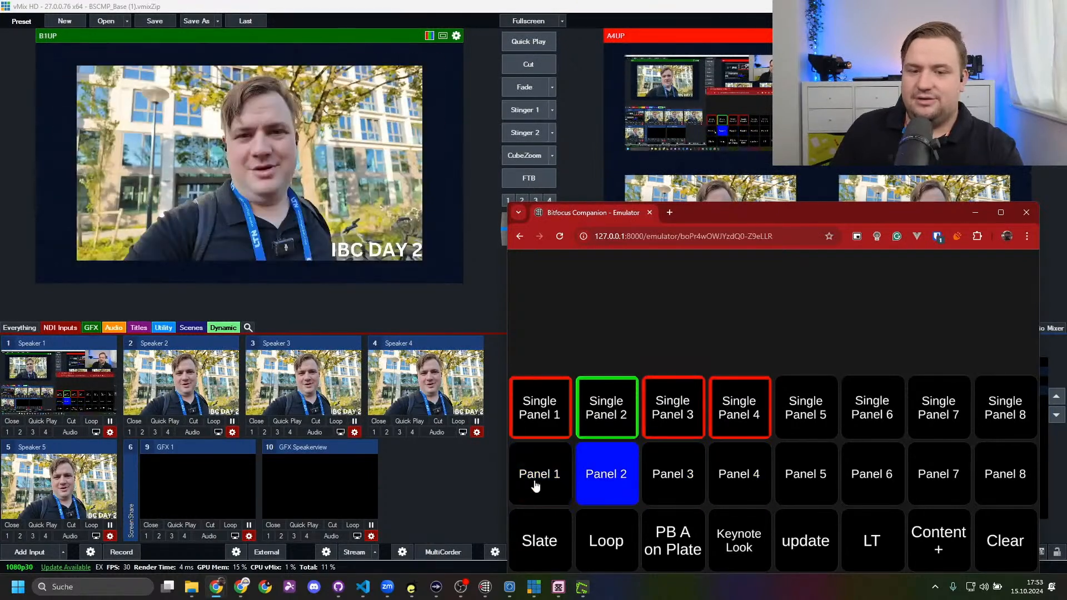
click(605, 478)
Build the preview layout in reverse order by adding Panels 4, 3, 2 and 1
click(739, 476)
click(664, 475)
click(606, 478)
click(560, 483)
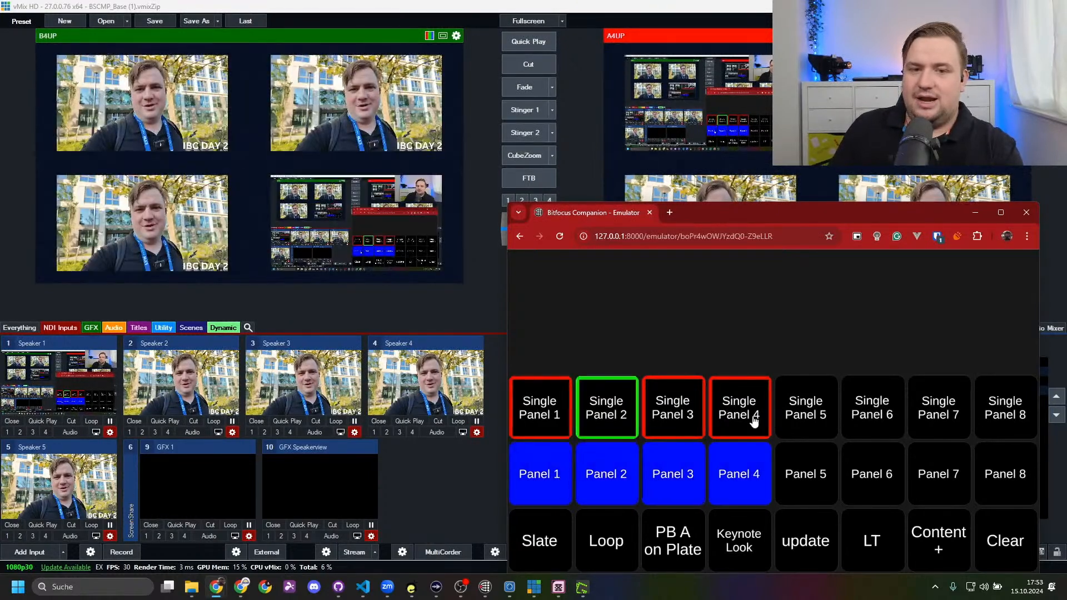
Turn on Content +, deselect Panels 4, 3 and 2, and switch Content + off and on with only Panel 1 selected
drag(772, 225, 748, 79)
click(918, 408)
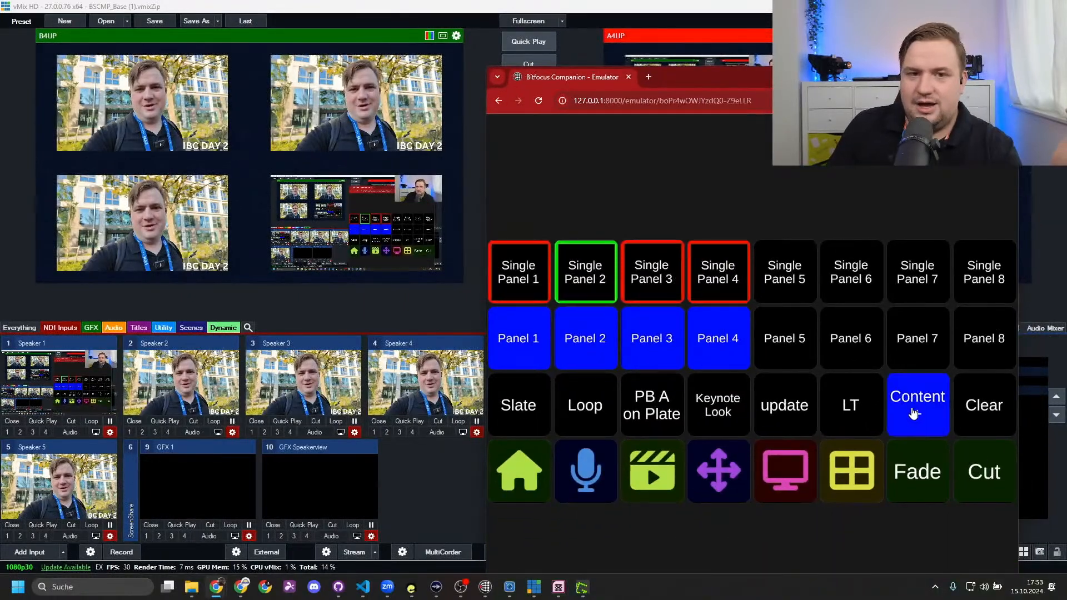
click(715, 337)
click(653, 354)
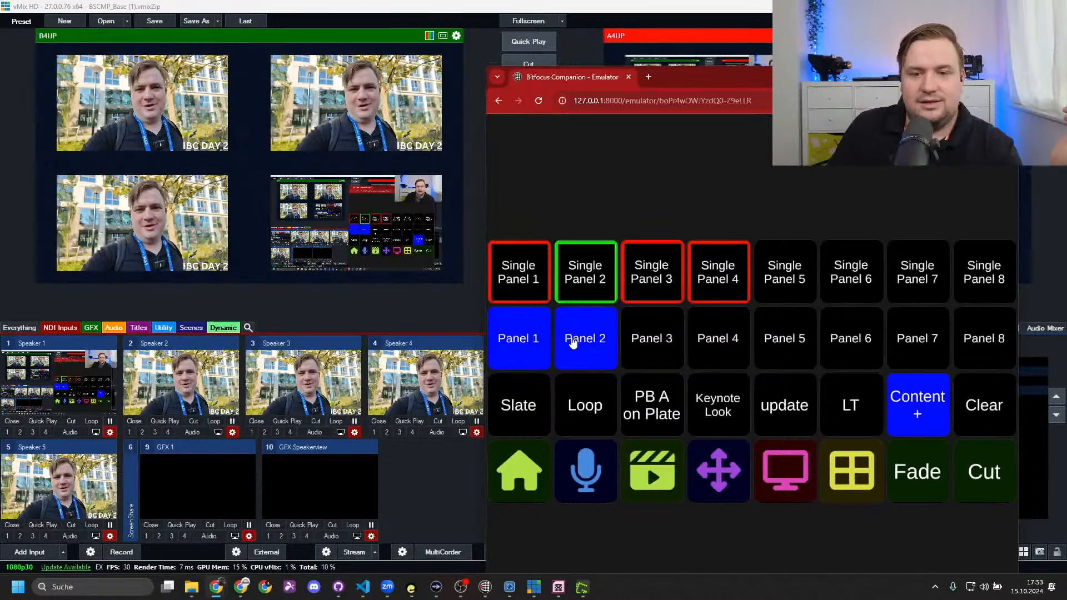
click(572, 349)
click(528, 345)
click(535, 362)
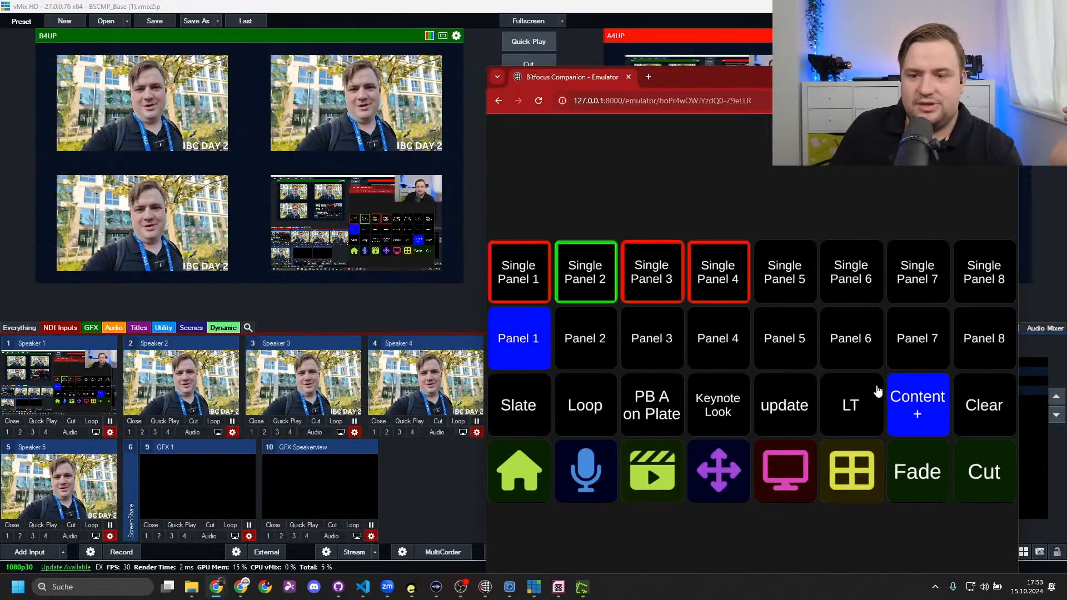
click(918, 412)
click(923, 414)
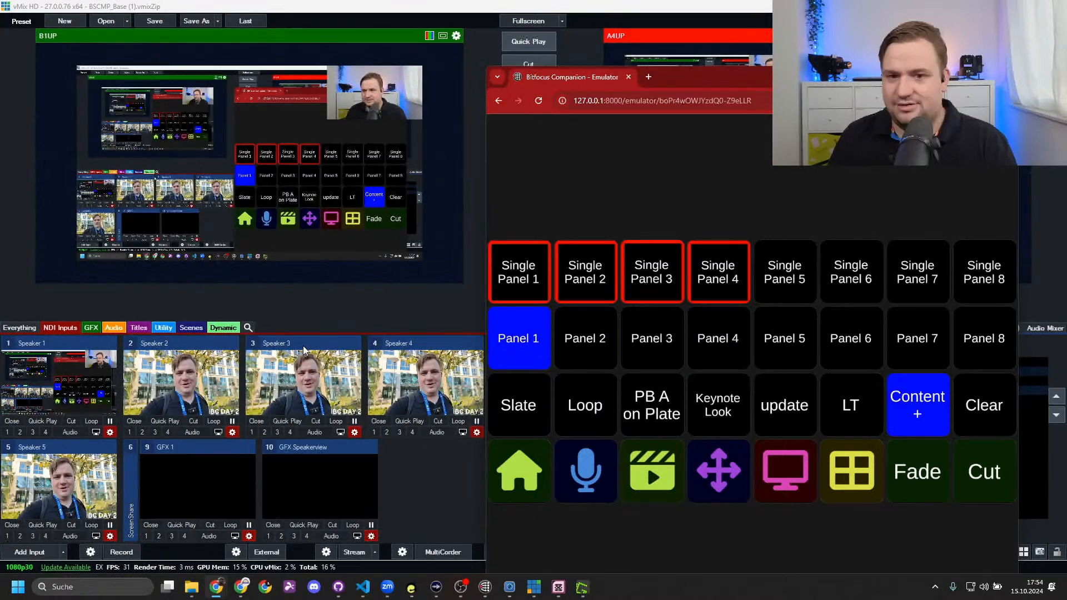
With Content + on, toggle Panel 2 on and off and deselect Panel 1
click(616, 335)
click(597, 342)
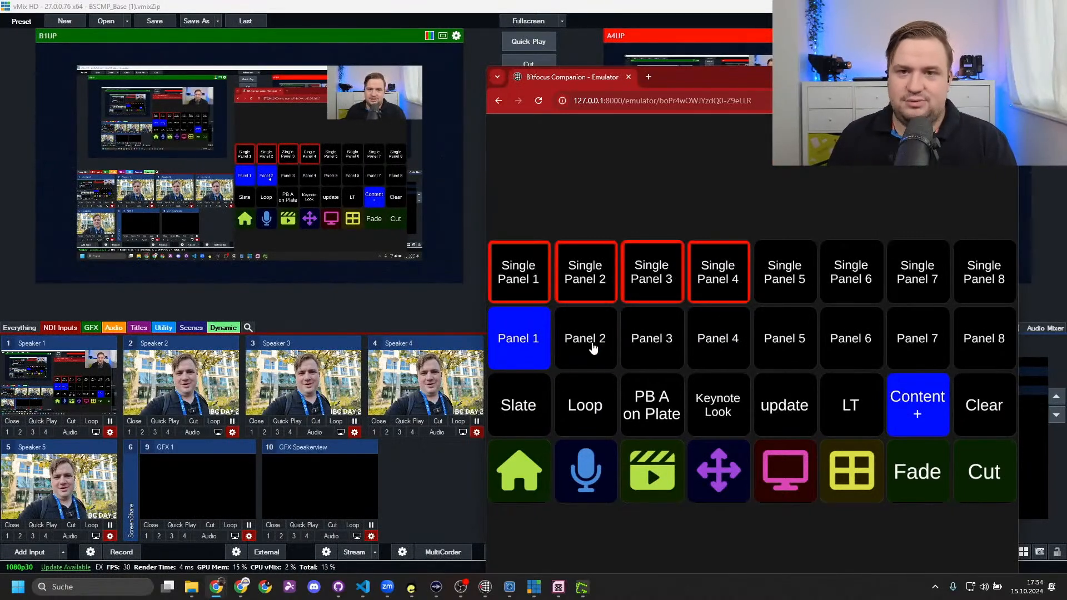
click(535, 343)
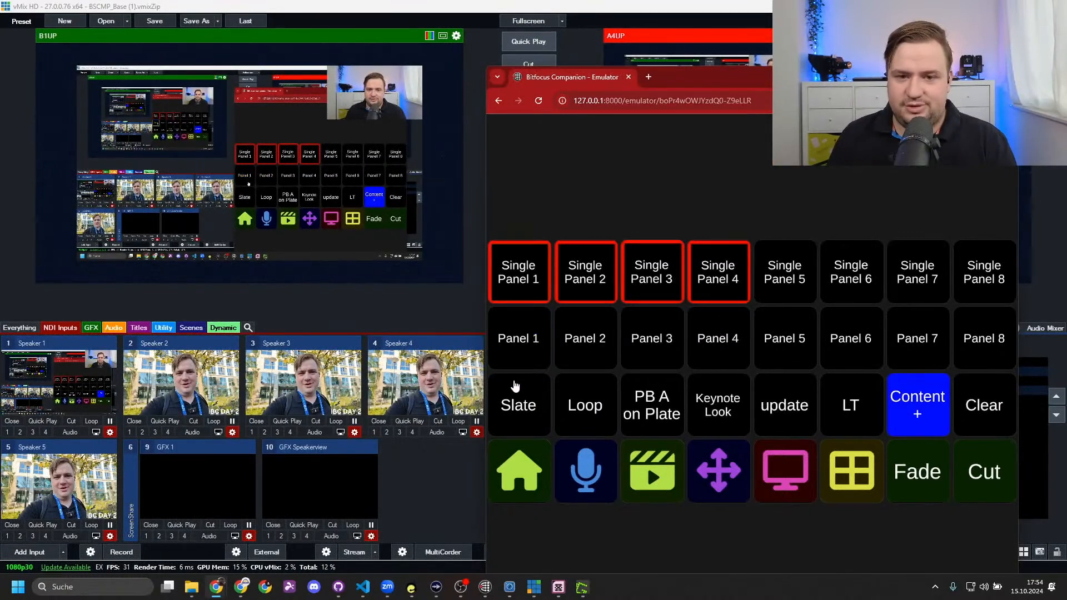
click(418, 318)
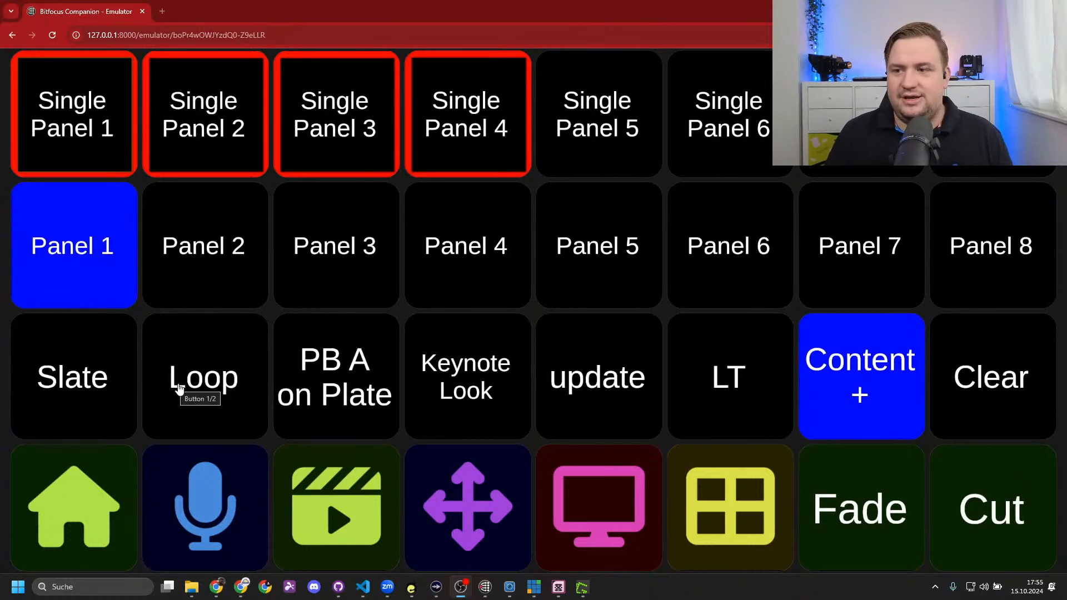
Add Panels 3 and 4 to the selected Panel 1 and clear the whole panel selection
click(365, 257)
click(481, 257)
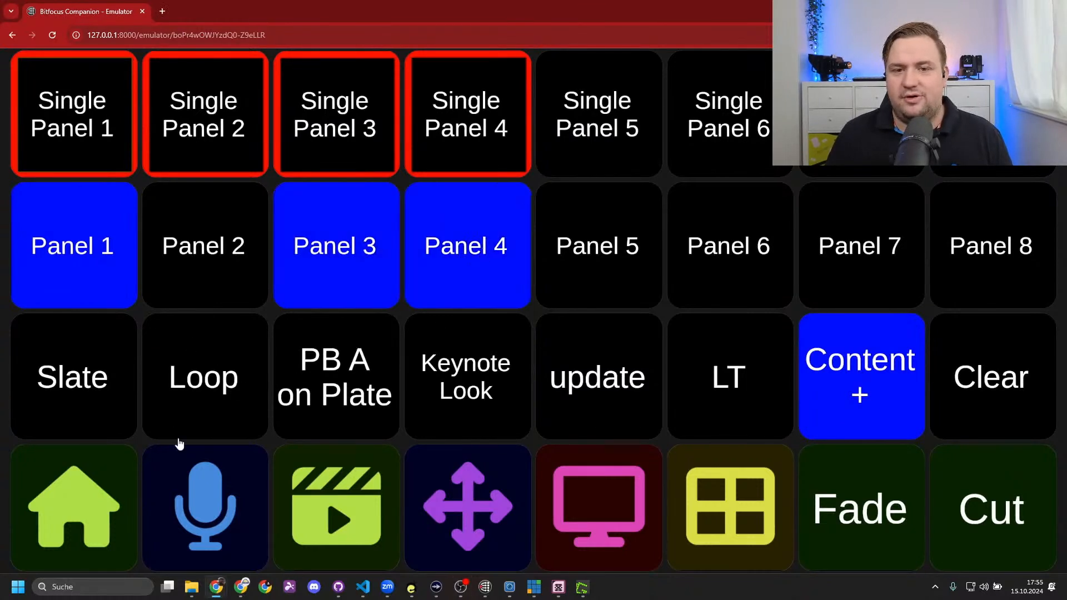
click(1006, 387)
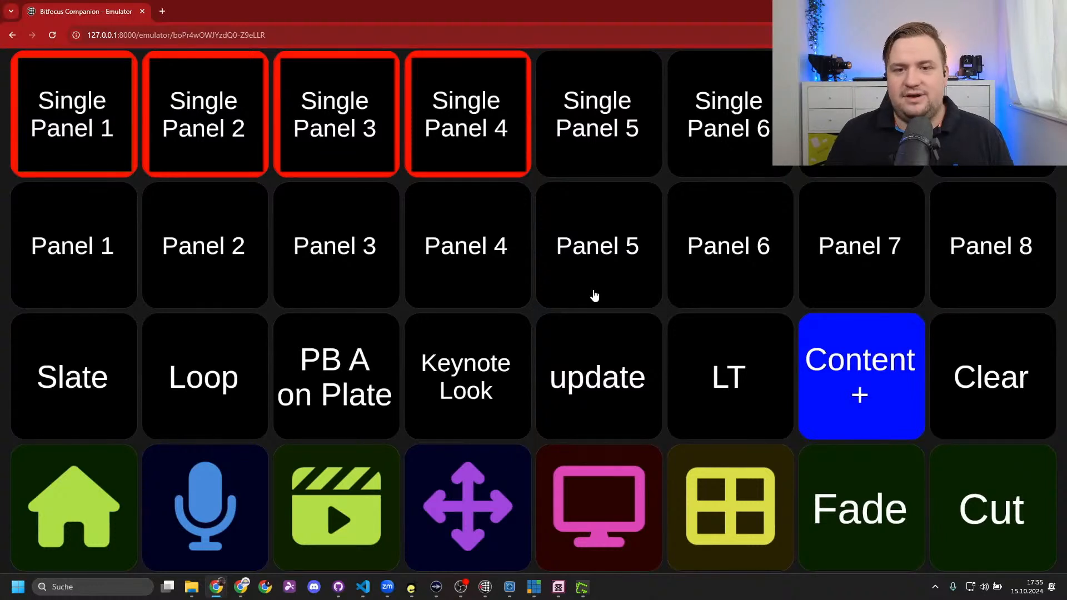
Select Panels 5, 4, 3, 2 and 1, clear them all at once, and toggle Panel 2 on and off
click(606, 253)
click(495, 262)
click(341, 265)
click(250, 273)
click(58, 265)
click(994, 361)
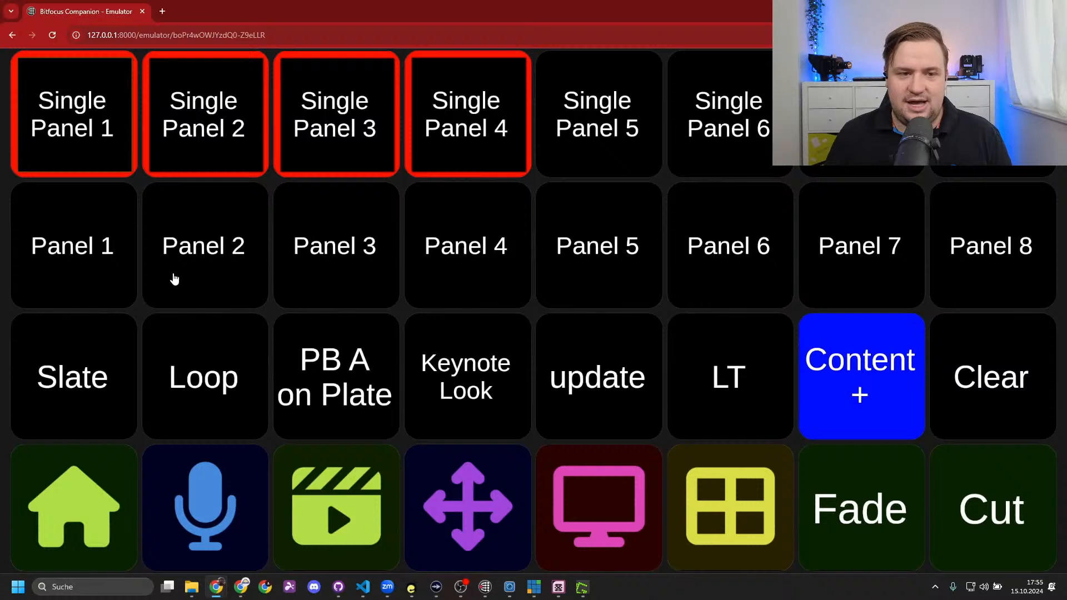
click(222, 245)
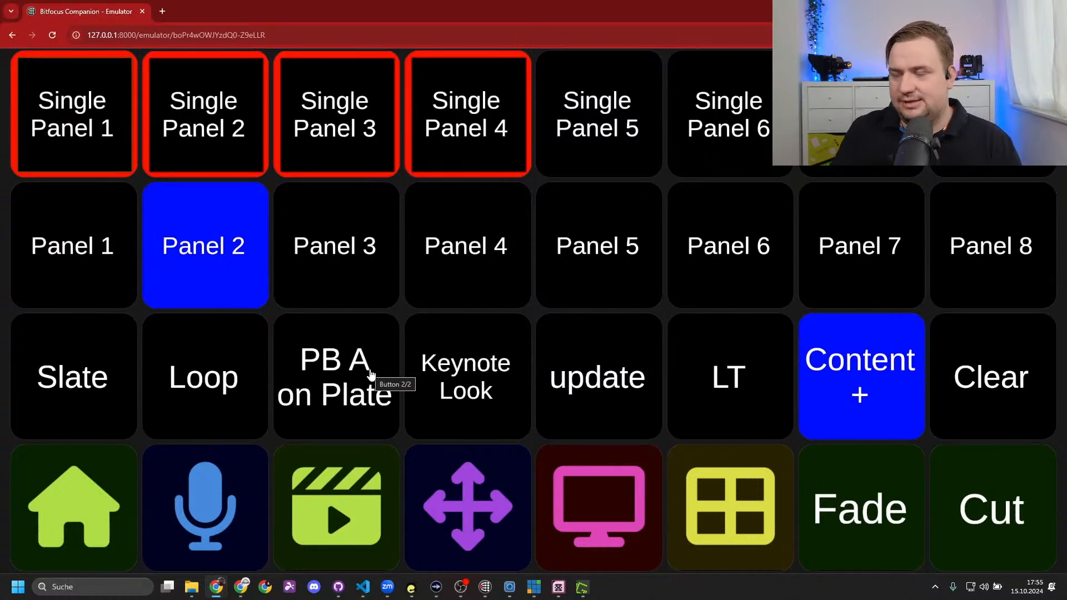
click(214, 267)
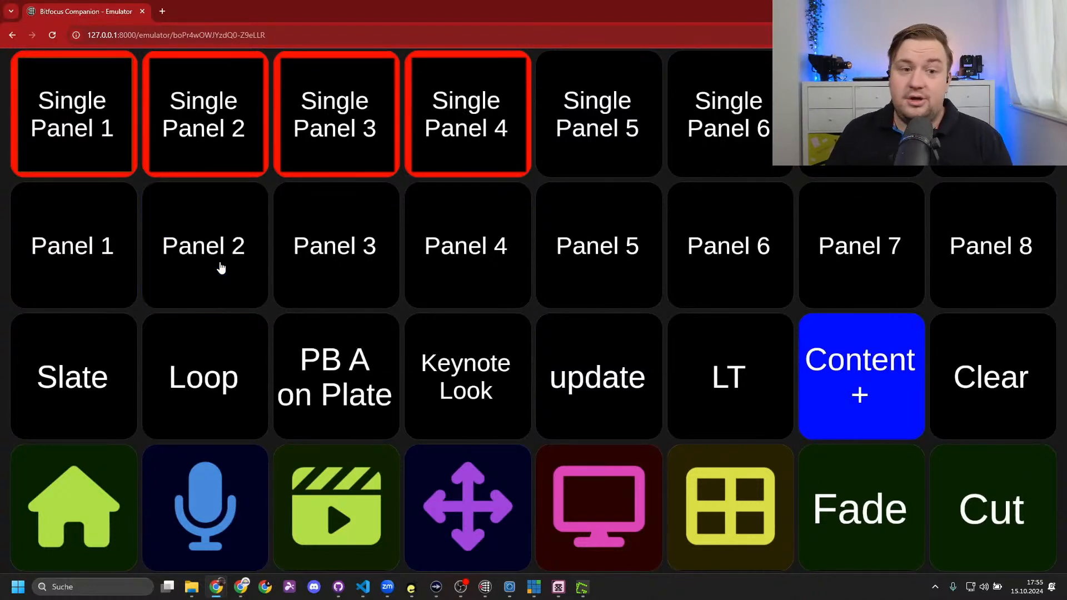
Select Panels 5 and 3, clear the selection, and select Panels 3 and 5 again
click(565, 253)
click(370, 251)
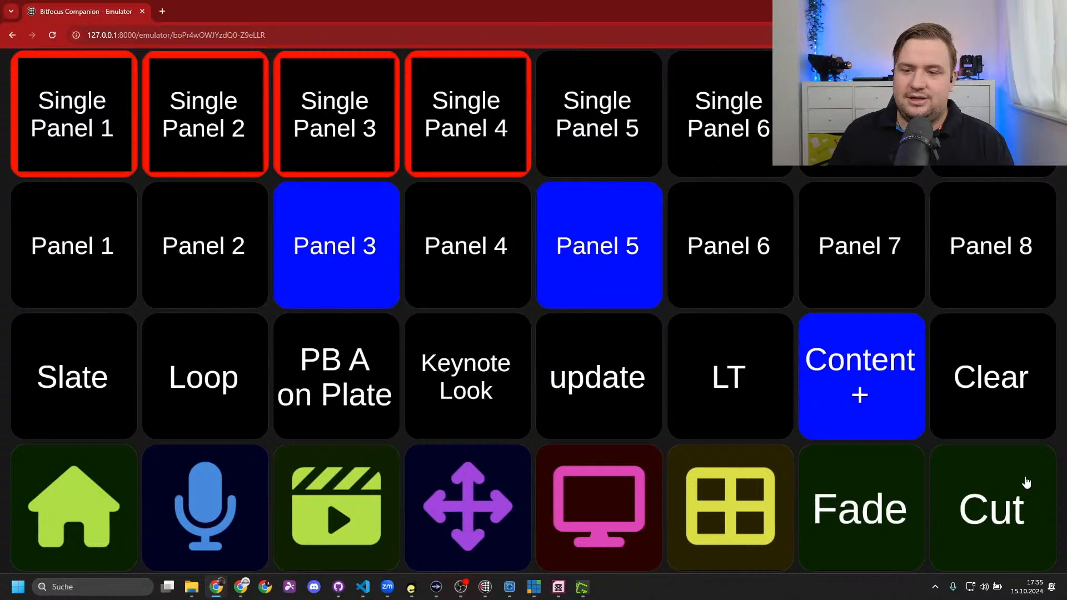
click(985, 397)
click(386, 262)
click(600, 257)
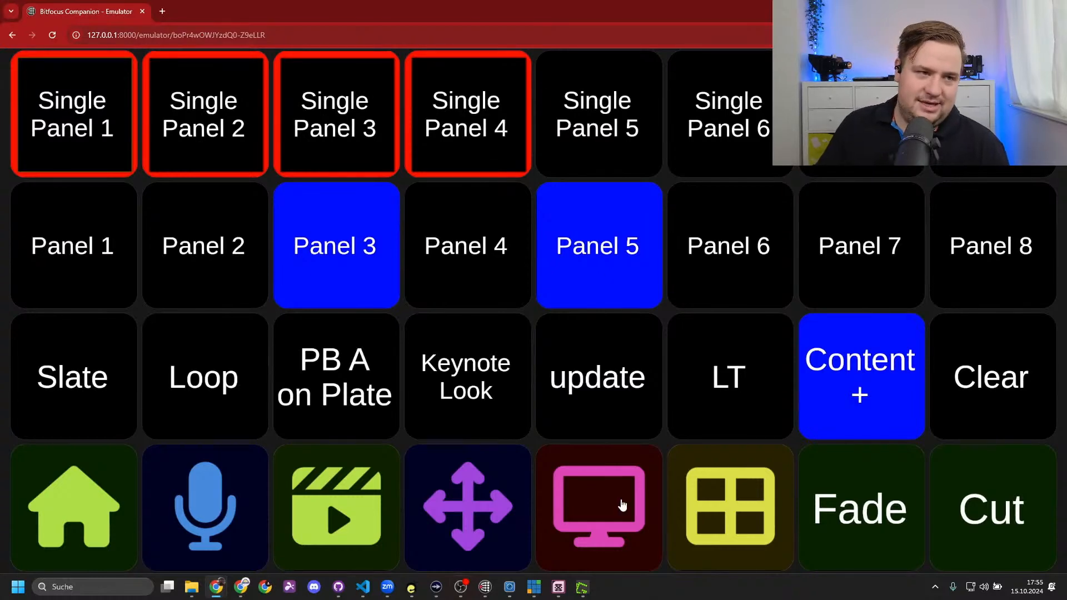
Show the emulator's audio, home and playback button pages, ending on the camera movement page
click(214, 522)
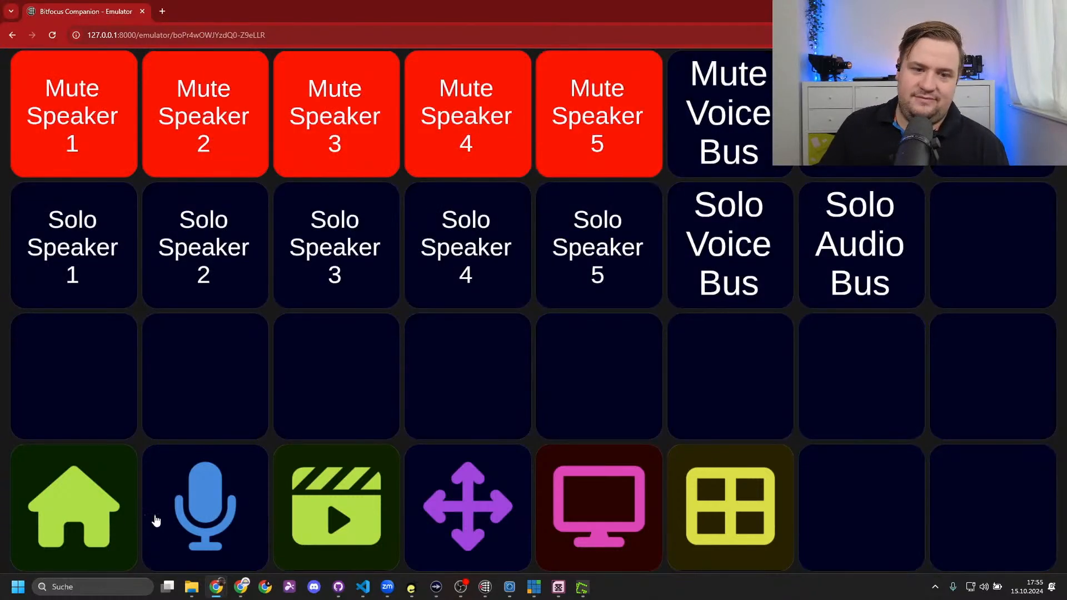
click(94, 522)
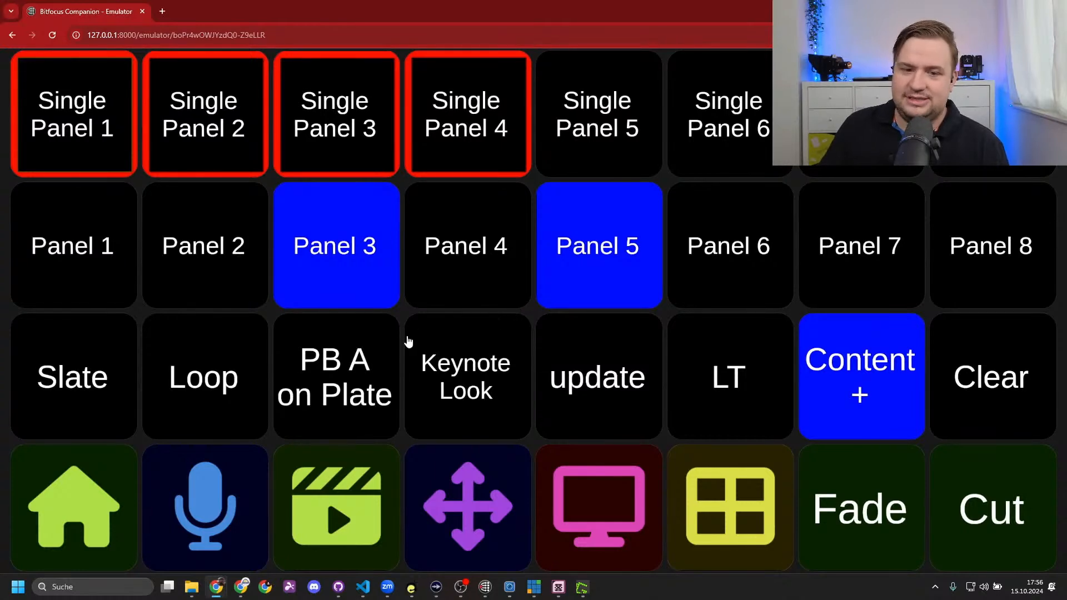
click(146, 521)
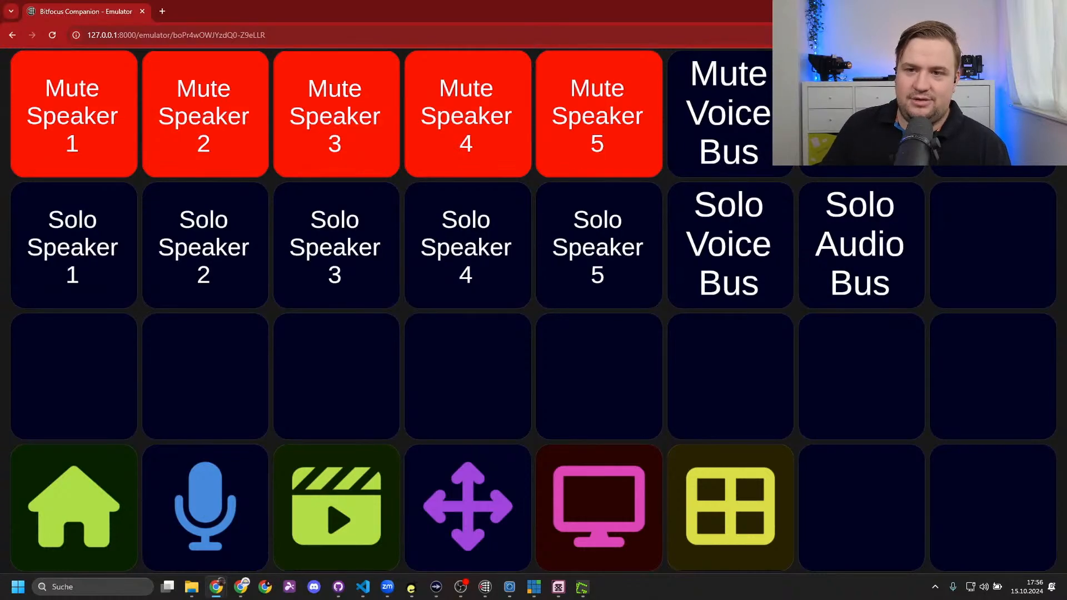
click(351, 516)
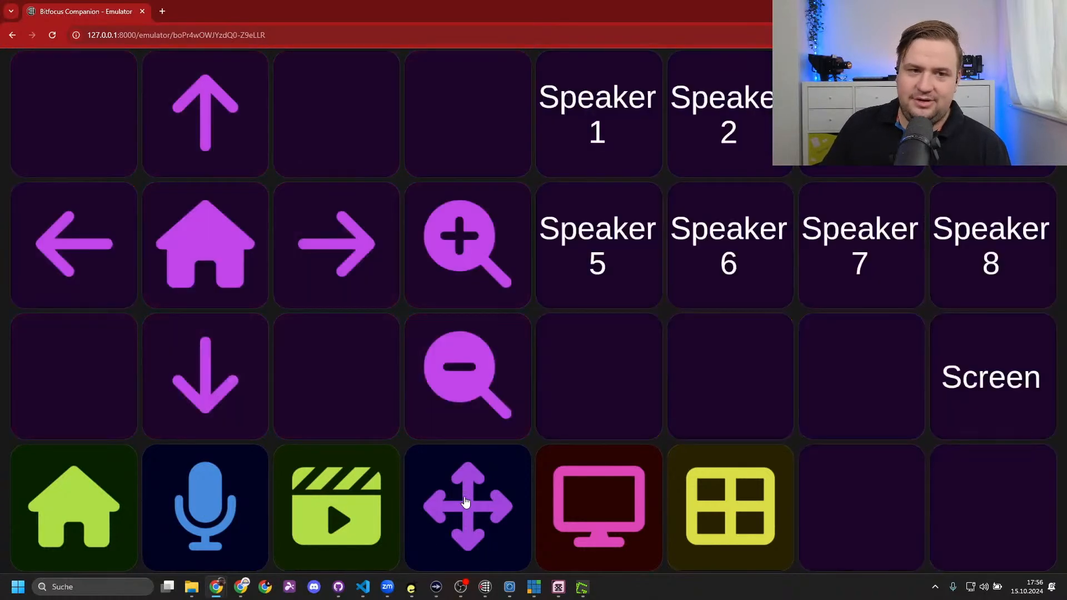
click(464, 498)
Place the emulator beside vMix, choose Speaker 2 for camera control and put the Speaker 2 input in preview
drag(485, 9, 734, 124)
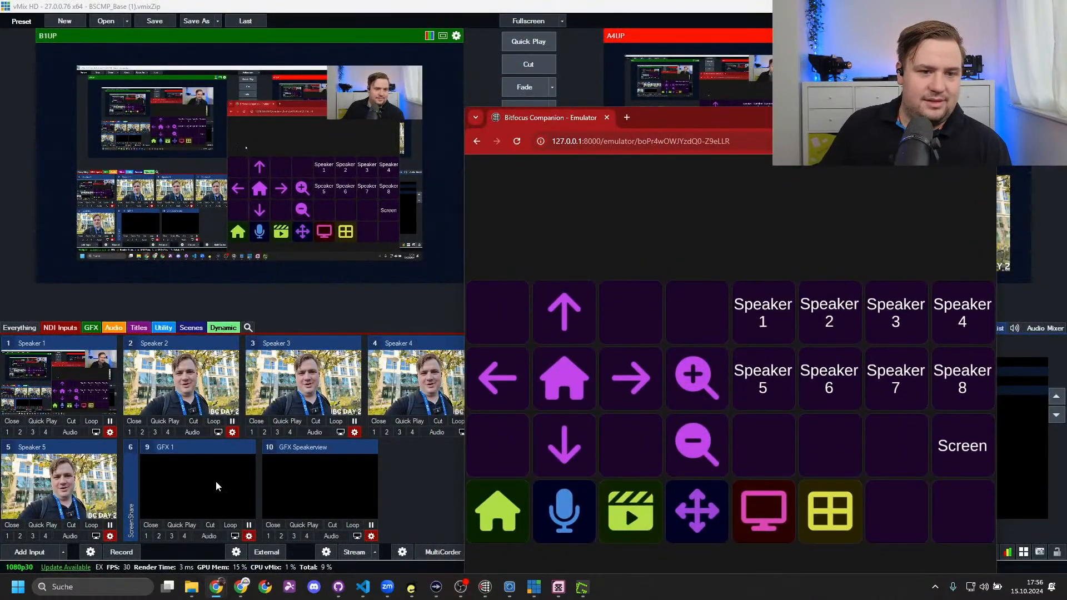
click(819, 320)
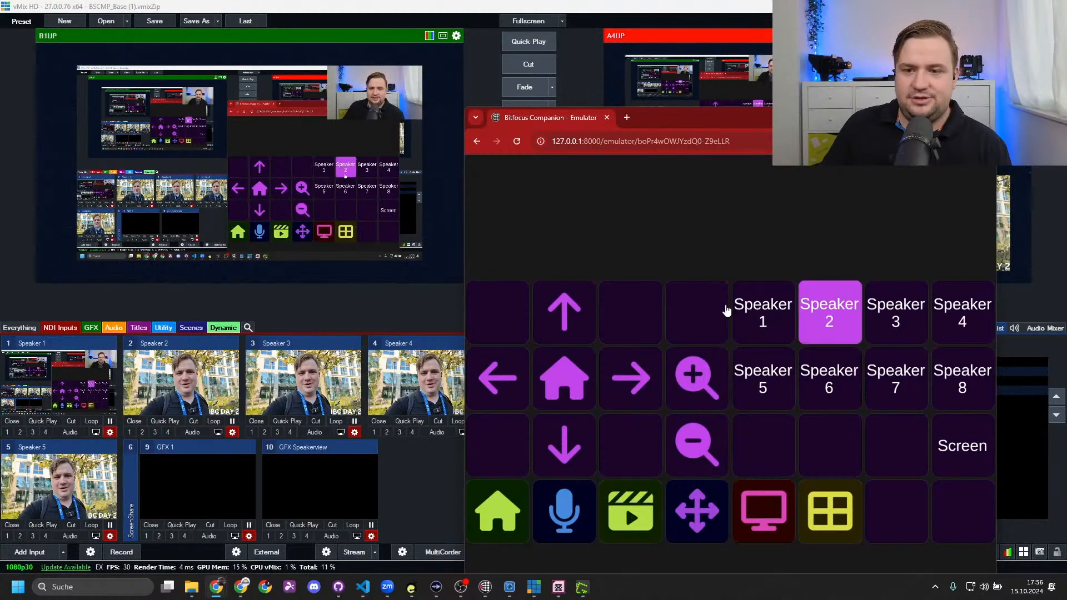
drag(867, 117, 893, 37)
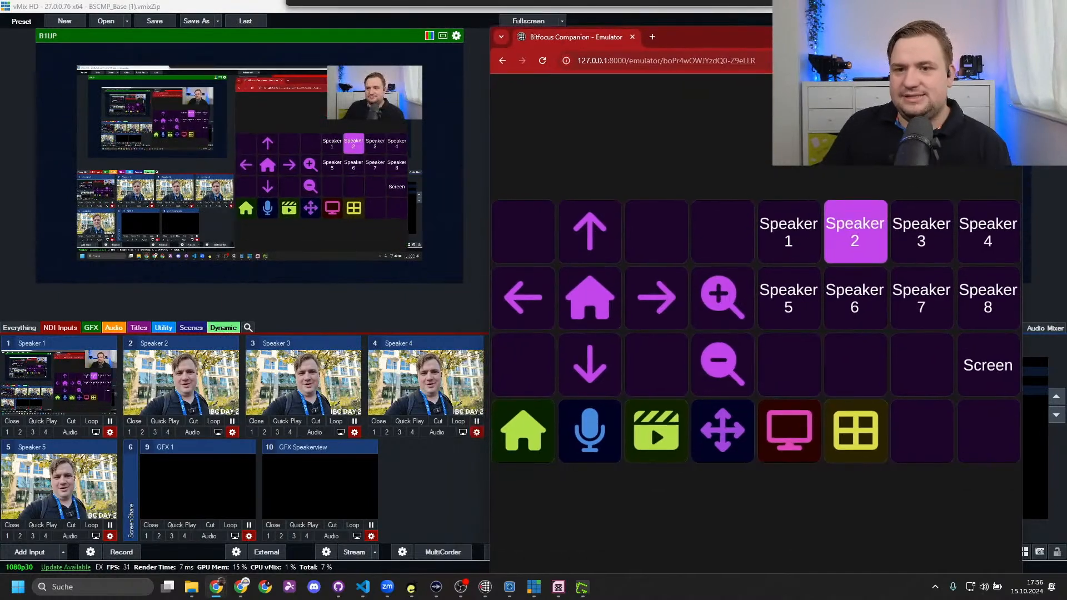
click(165, 393)
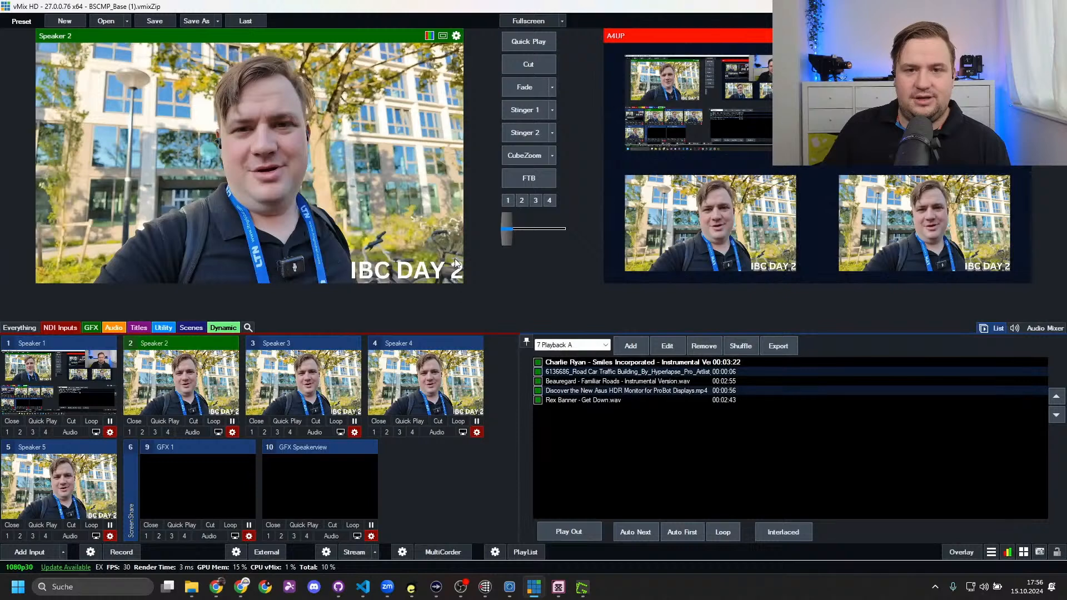
Return to the Companion emulator and try to zoom in on Speaker 2 with its camera control
key(alt+Tab)
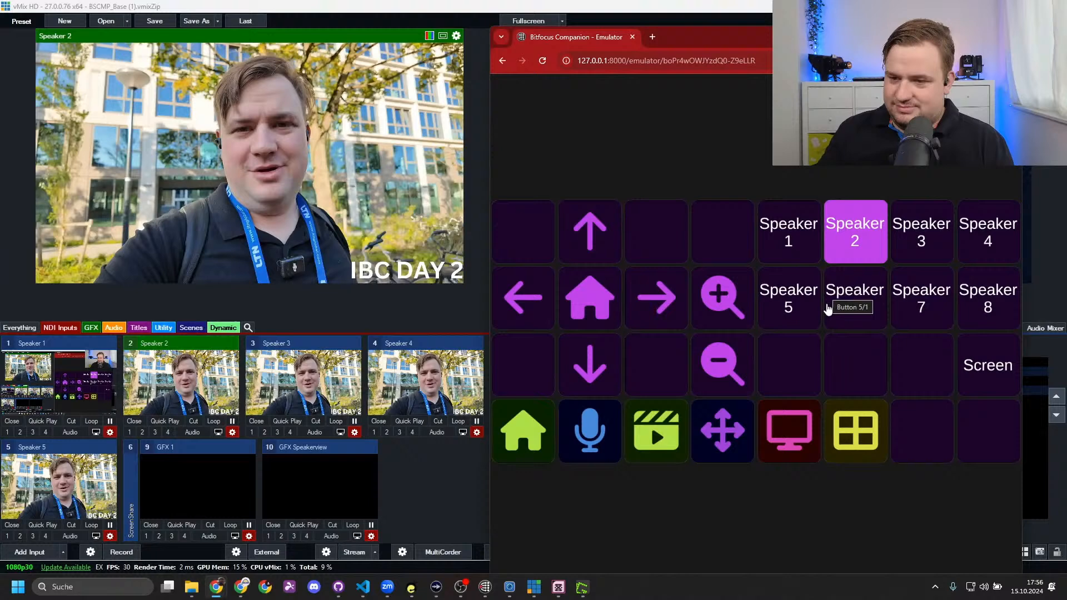
click(726, 302)
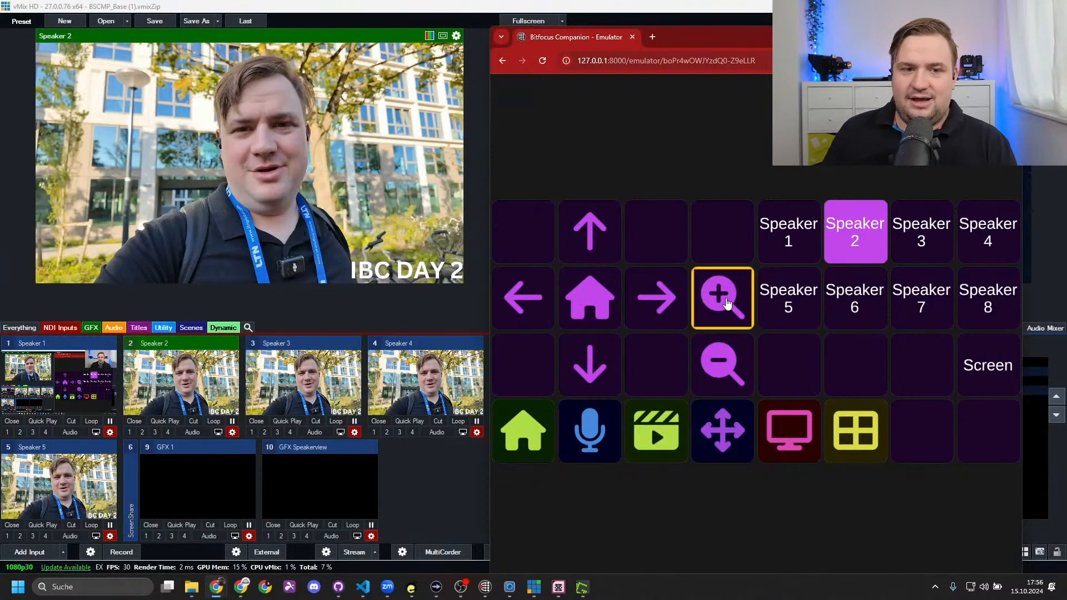
click(725, 302)
Open the PTZ settings of the Speaker 2 input in vMix and try to connect the Virtual PTZ device
click(233, 432)
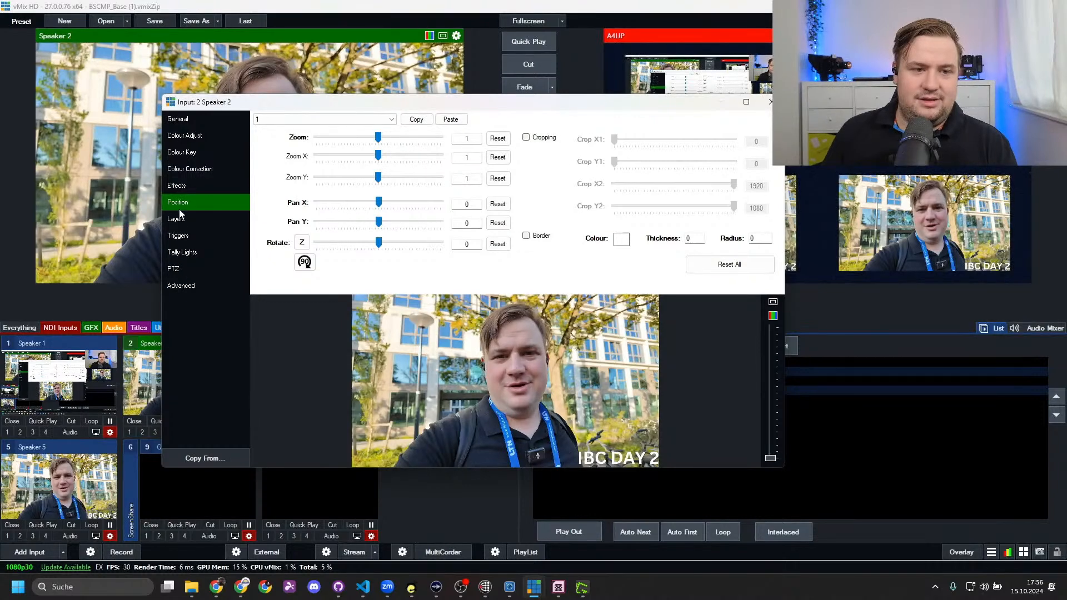
click(172, 268)
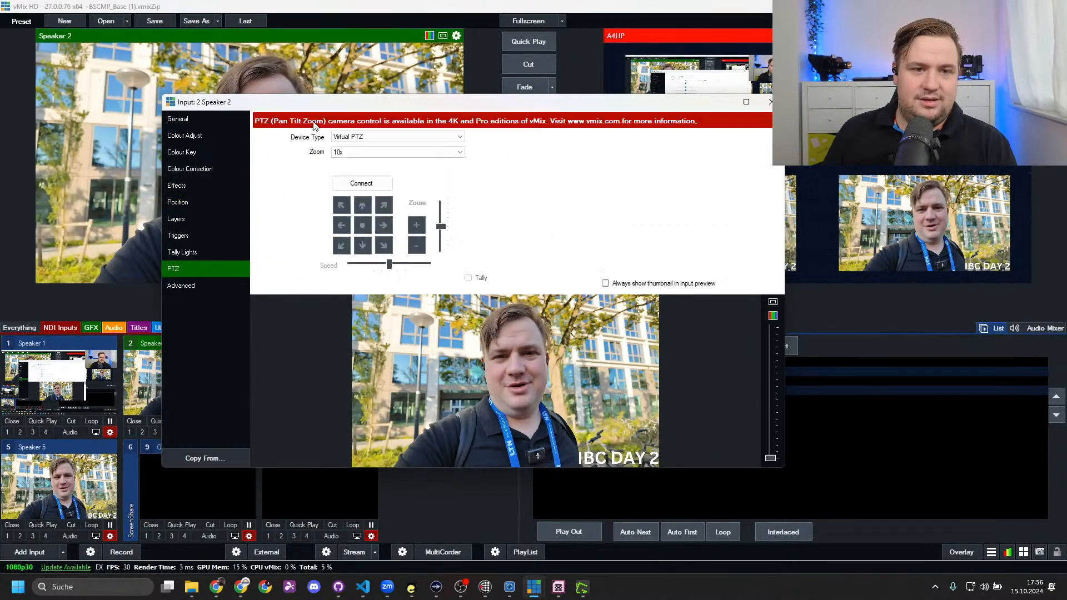
click(362, 183)
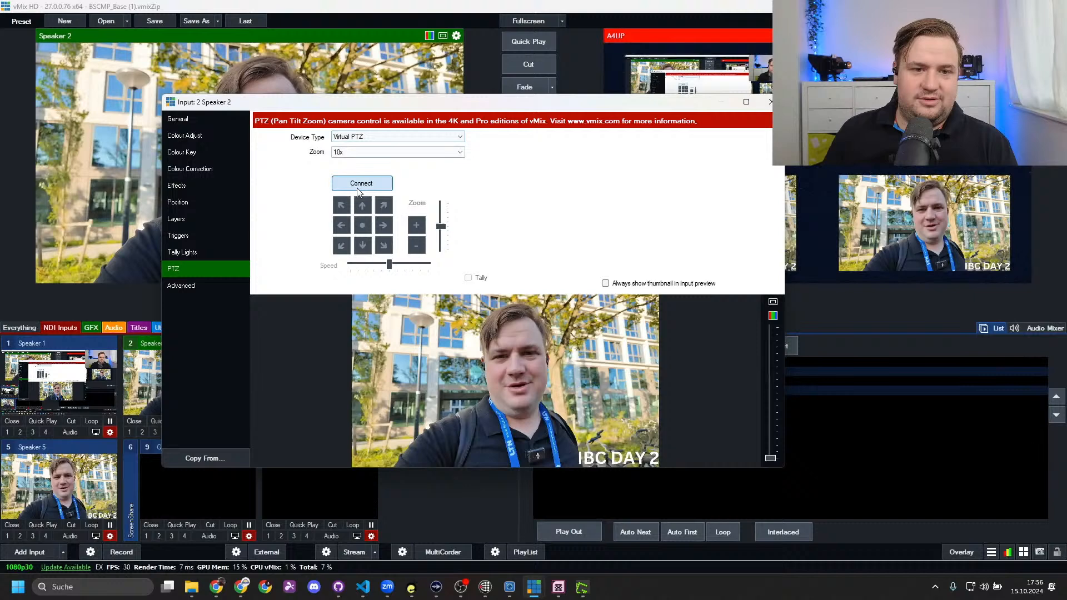
Dismiss the PTZ edition notice, close the Speaker 2 input settings and switch back to the Companion emulator
click(640, 299)
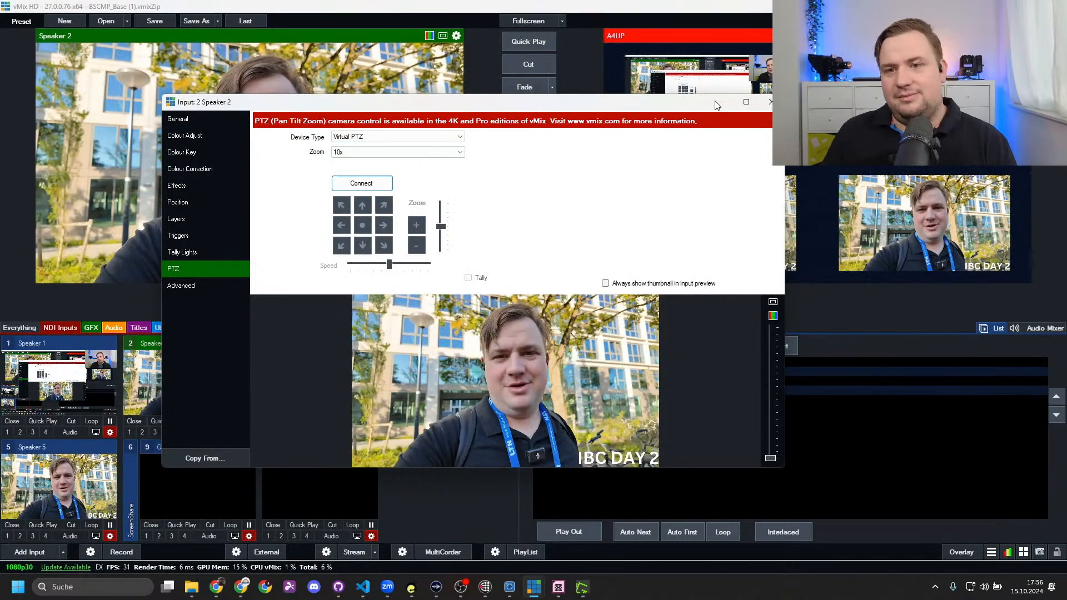
click(769, 102)
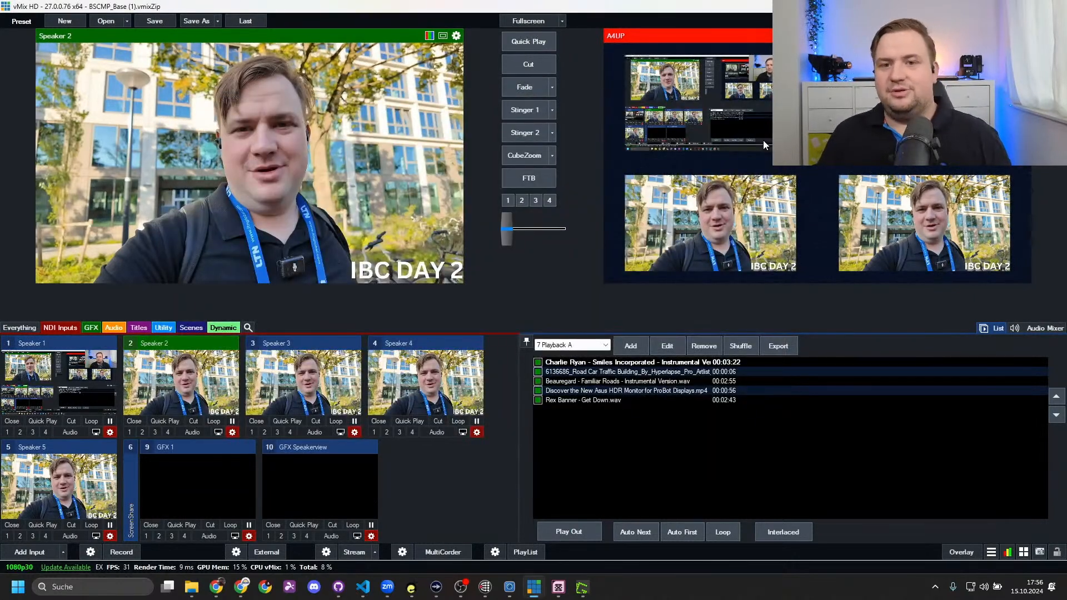
key(alt+Tab)
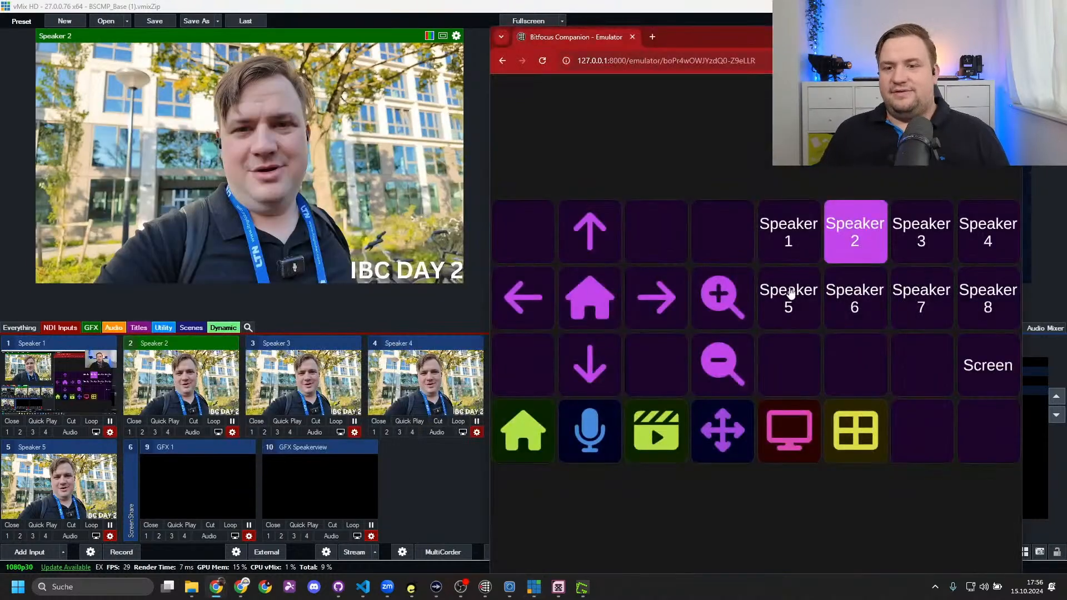
Choose Speaker 1 and Speaker 3 in turn for camera control, and show the output routing page and the replay and colour reset page
click(795, 250)
click(928, 244)
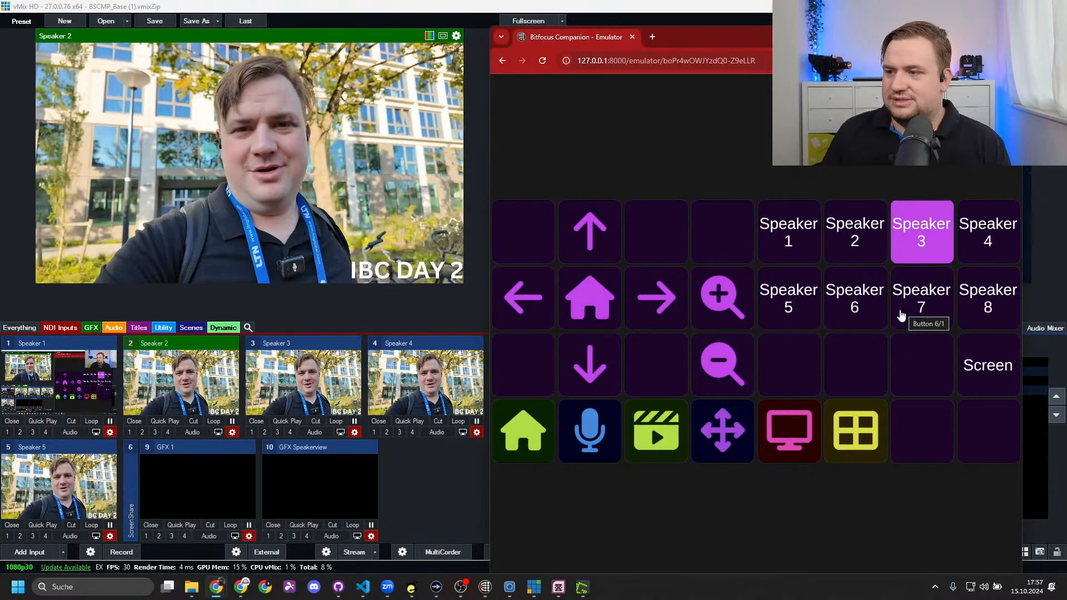
click(794, 435)
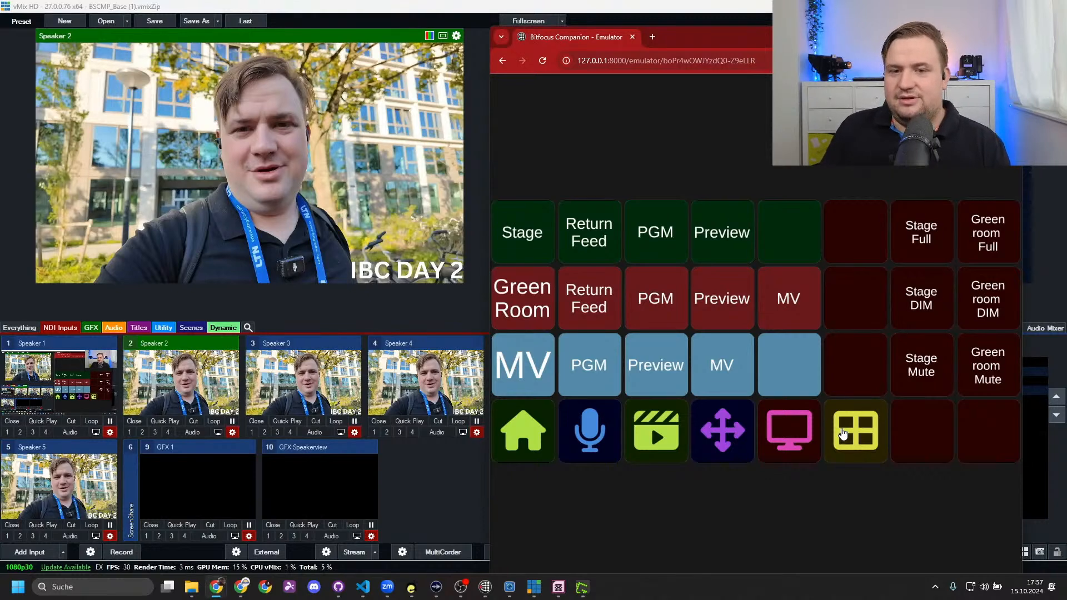
click(717, 357)
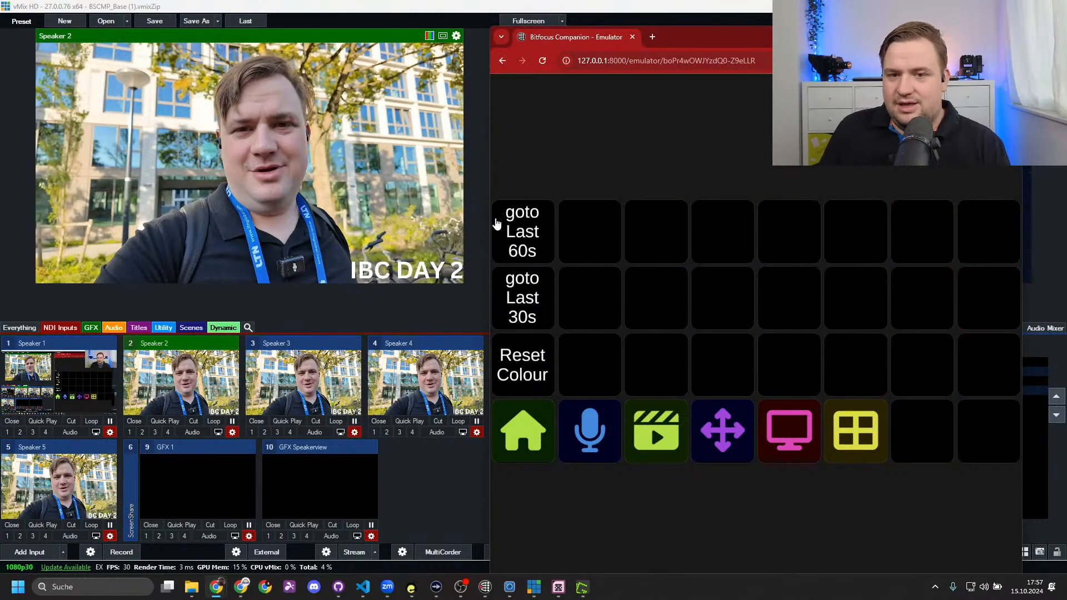